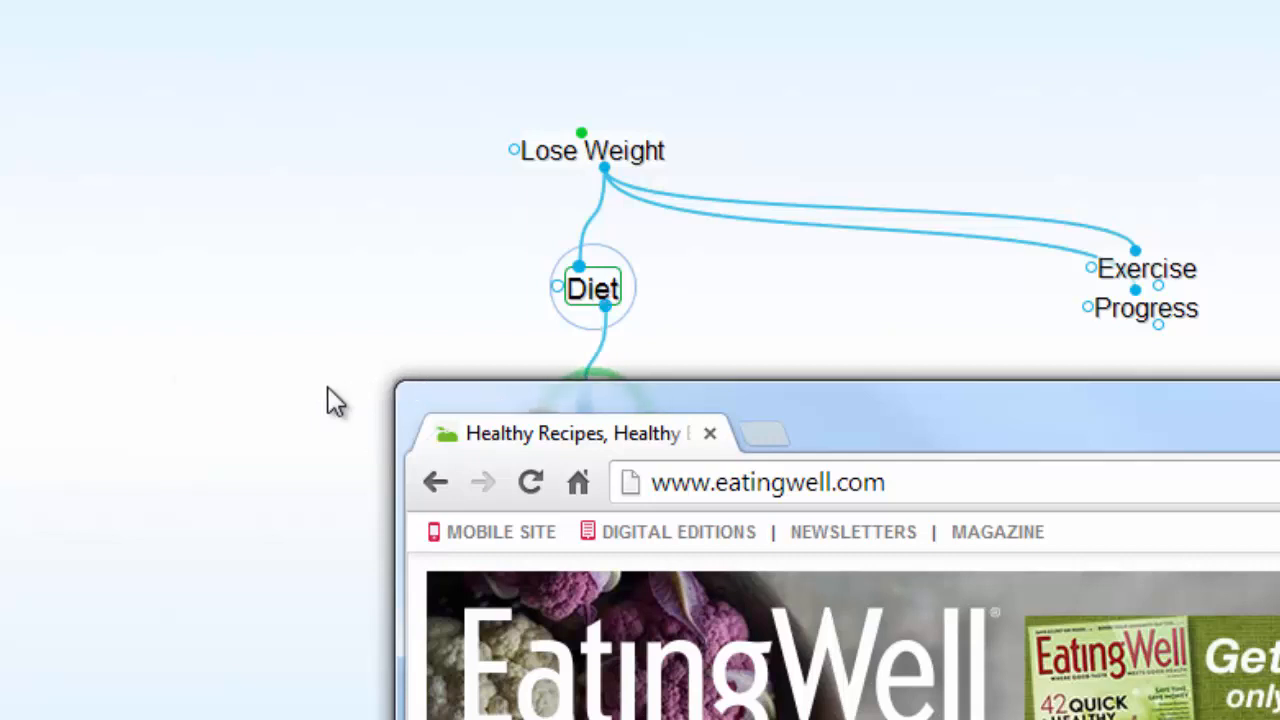
- Add the Eatingwell.com site and the sharecare.com page "What is the glycemic index (GI)?" as child thoughts of Diet
click(433, 333)
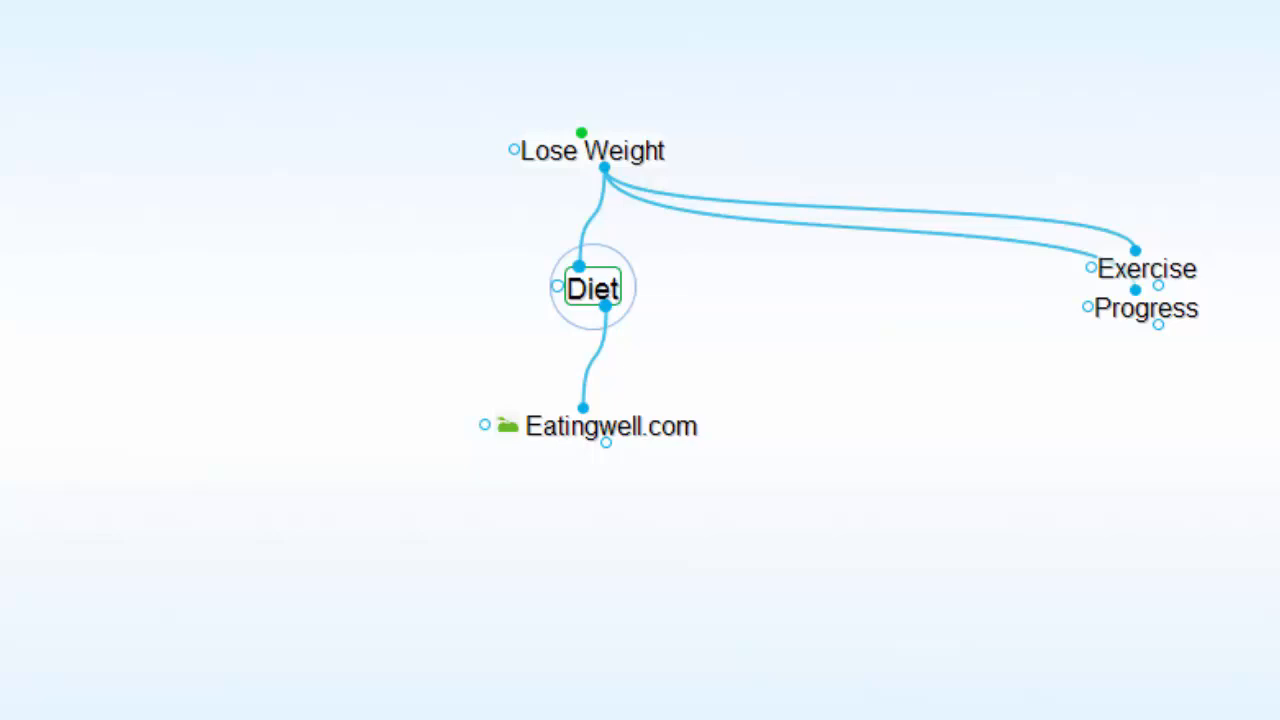
drag(1090, 716, 1014, 489)
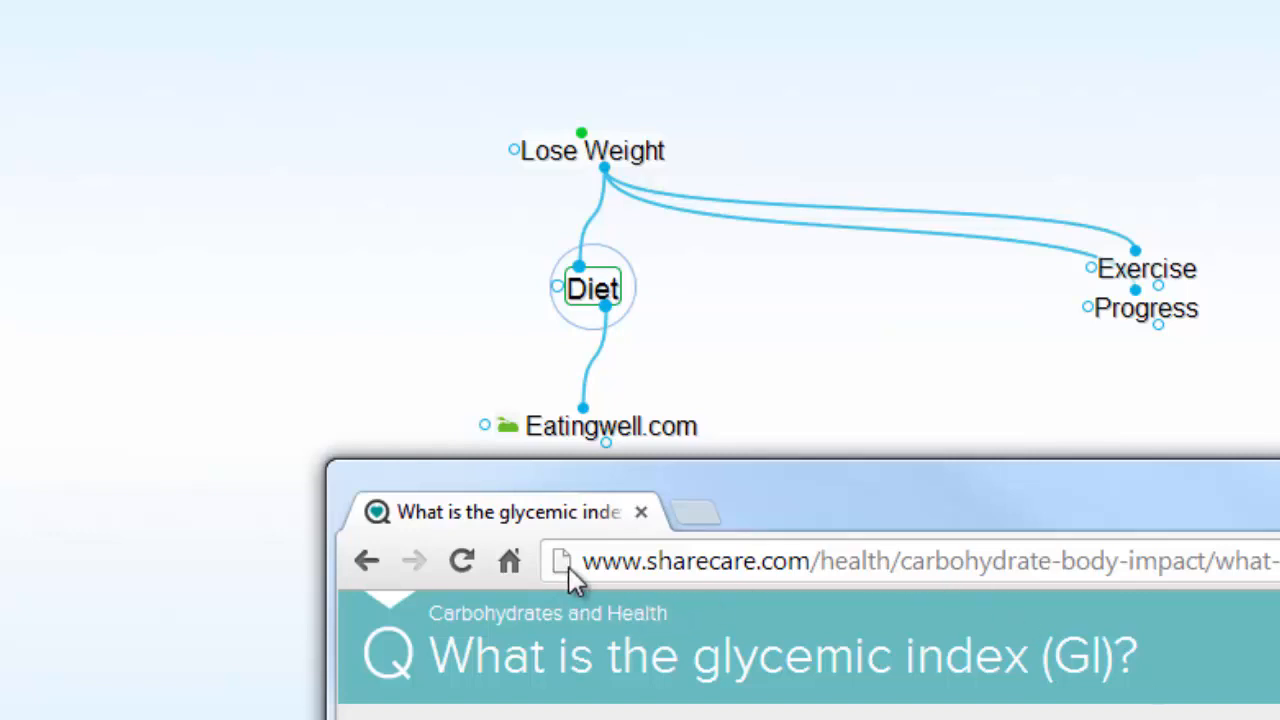
drag(563, 563, 855, 382)
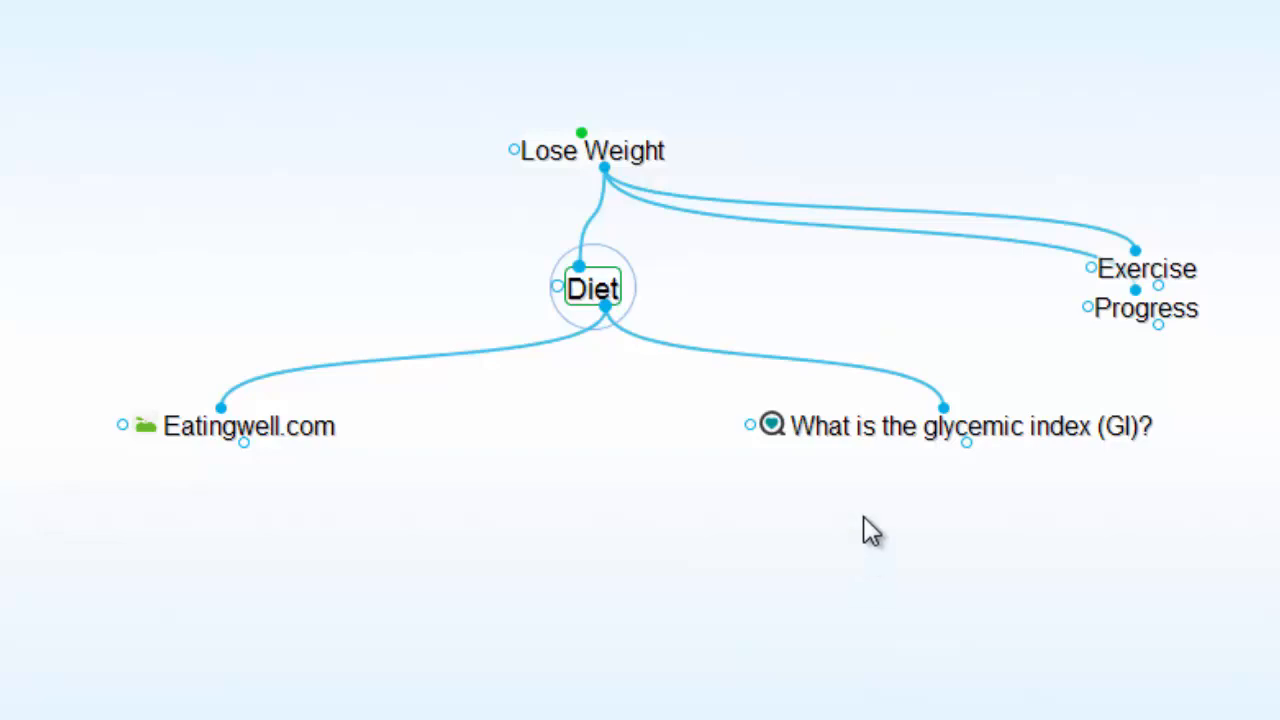
- Activate the "What is the glycemic index (GI)?" thought and run a Google web search for "What is the glycemic index"
click(858, 432)
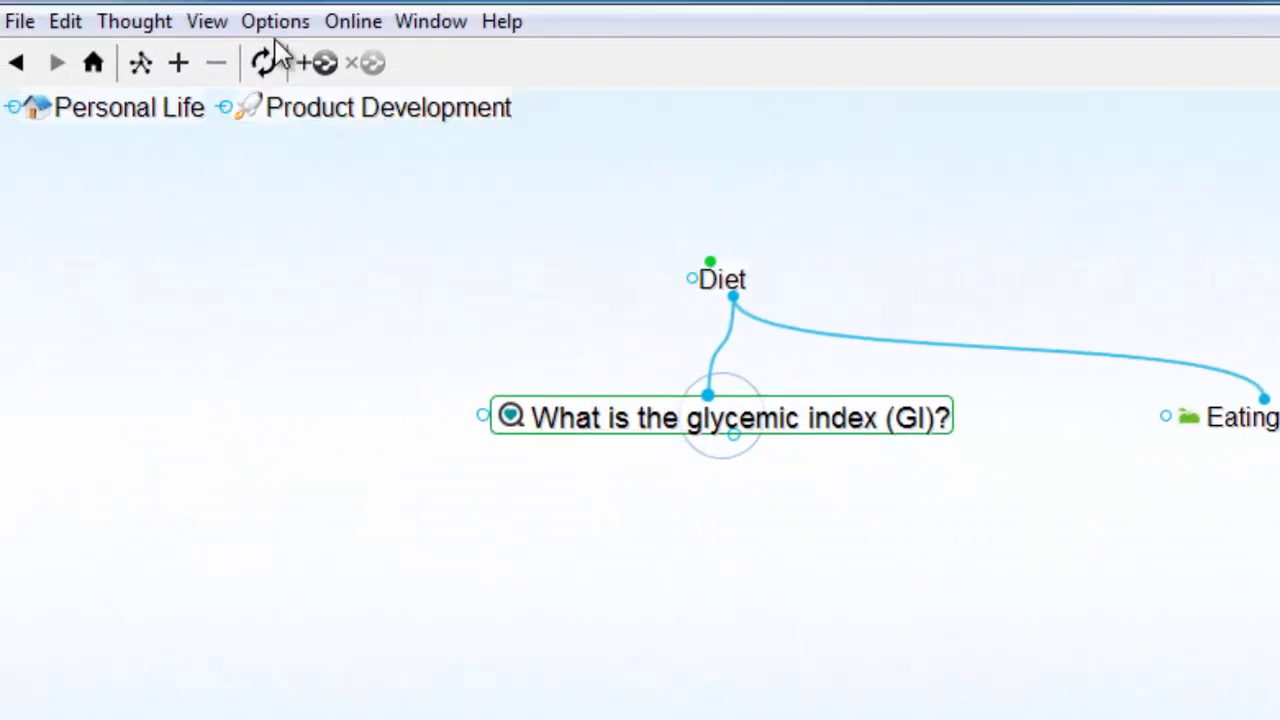
click(270, 20)
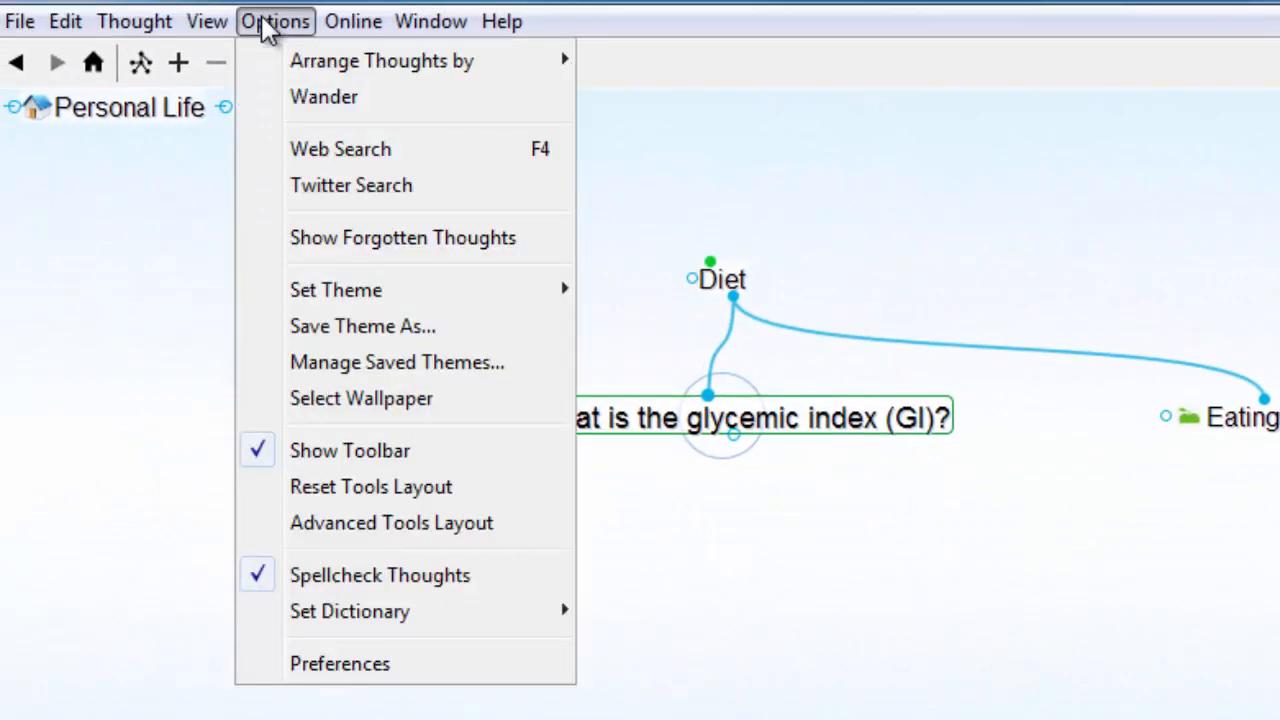
click(360, 152)
key(BackSpace)
key(BackSpace)
key(BackSpace)
key(BackSpace)
key(BackSpace)
key(BackSpace)
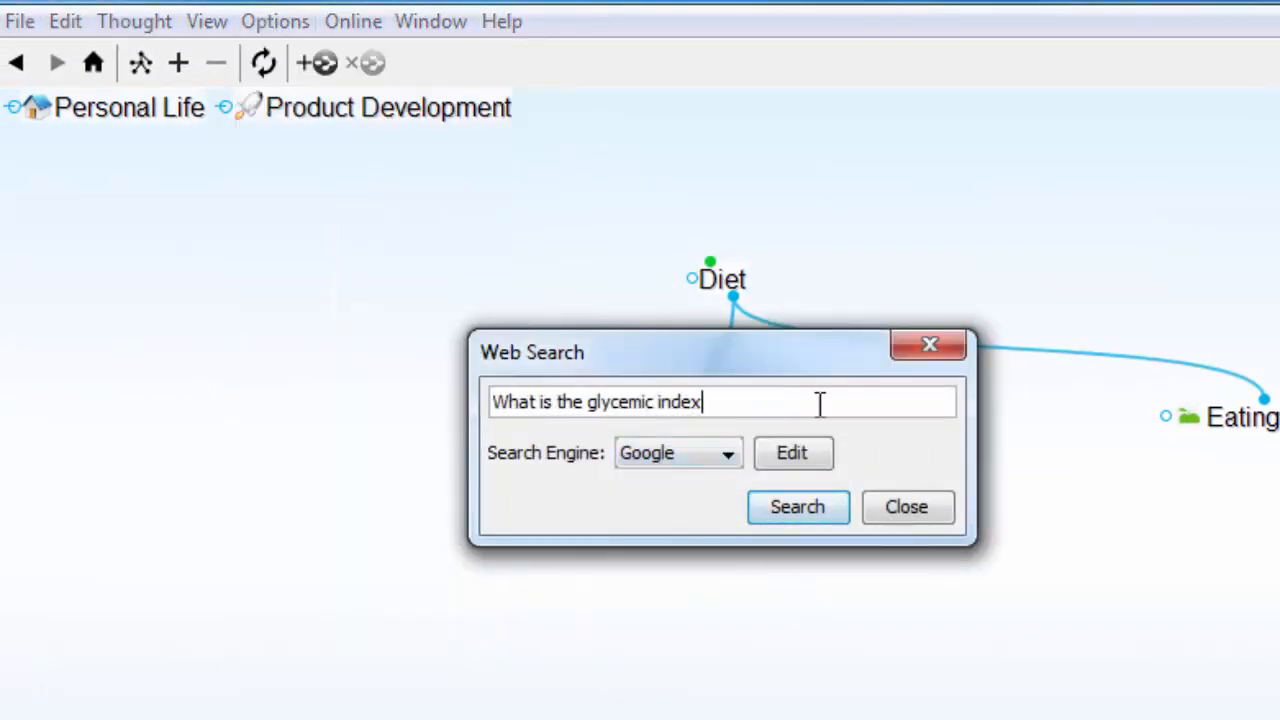
click(816, 512)
- Open the glycemicindex.com search result and add that page as a child thought of the glycemic index question
scroll(700, 500, down, 9)
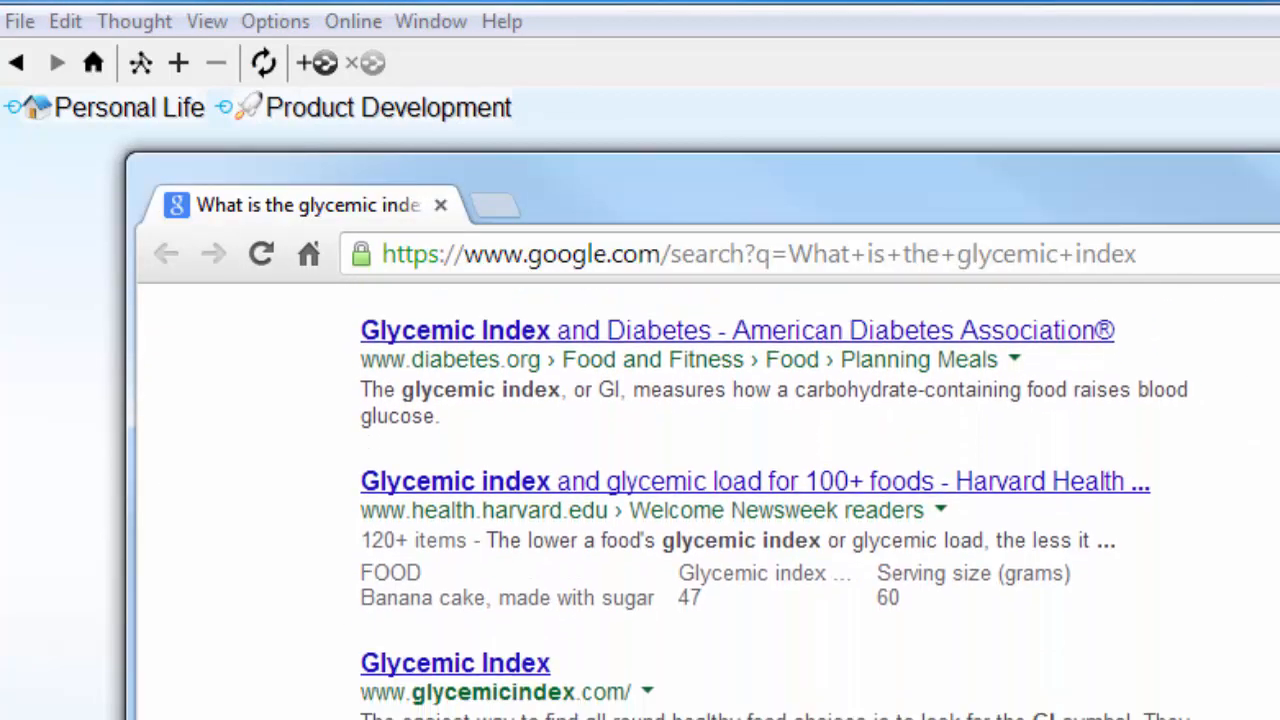
click(450, 668)
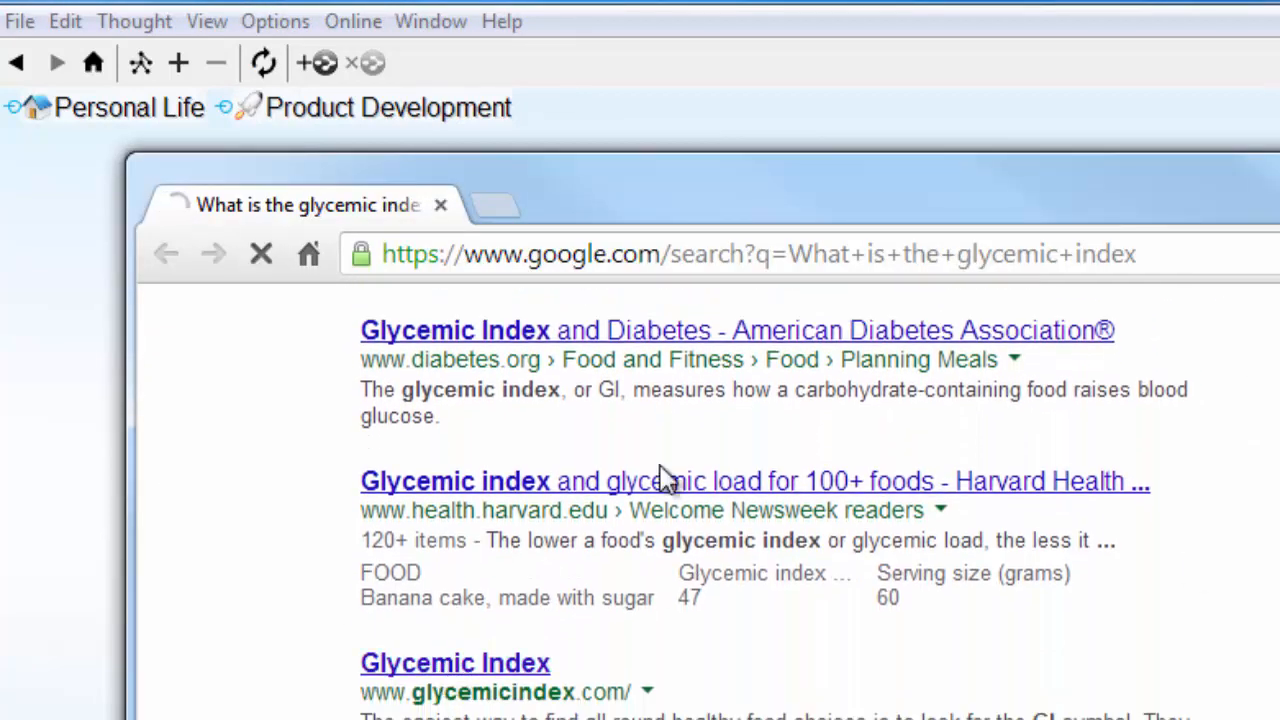
drag(737, 207, 1078, 415)
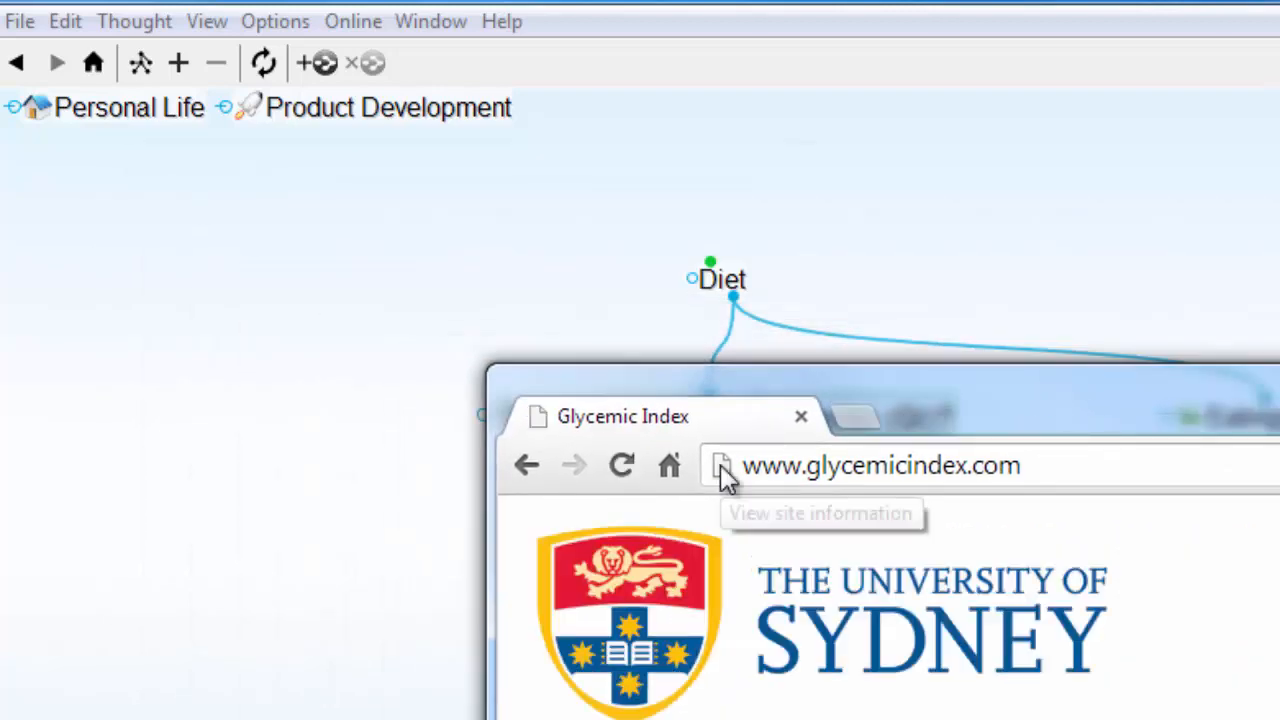
drag(721, 465, 193, 664)
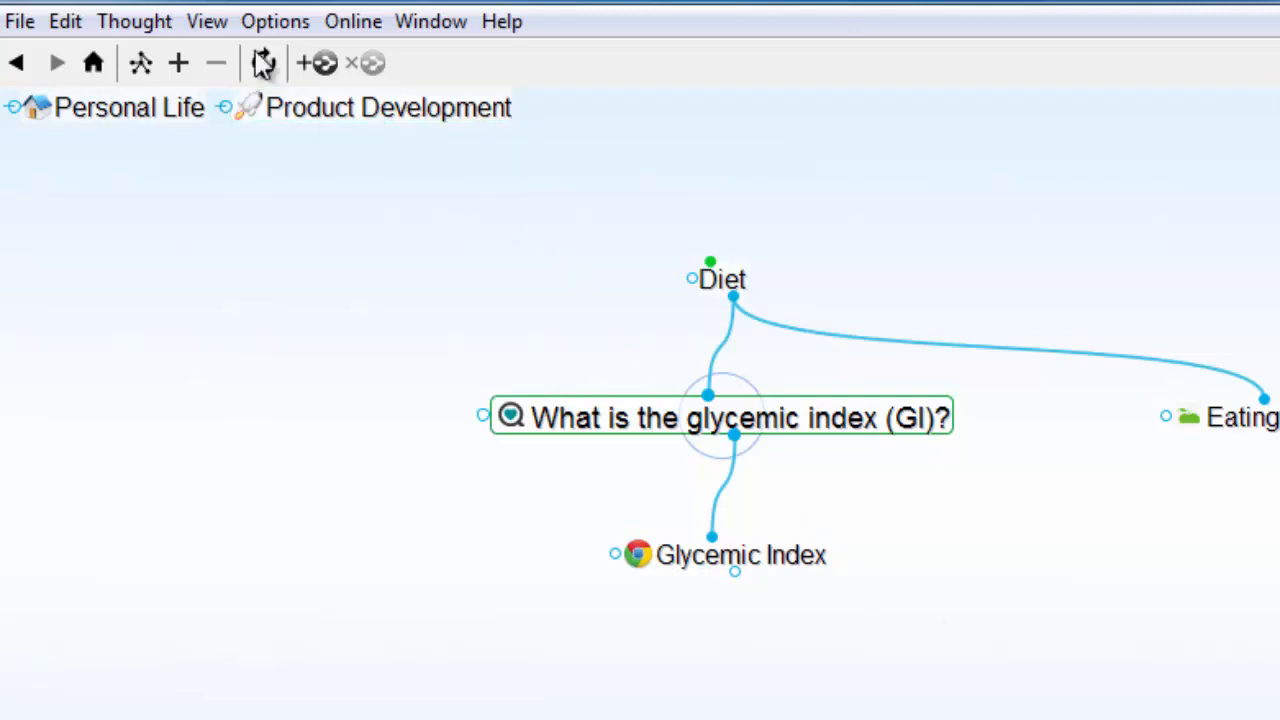
- Preview a Twitter hashtag search for #glycemicindex and create a thought from it beneath the glycemic index question
click(304, 32)
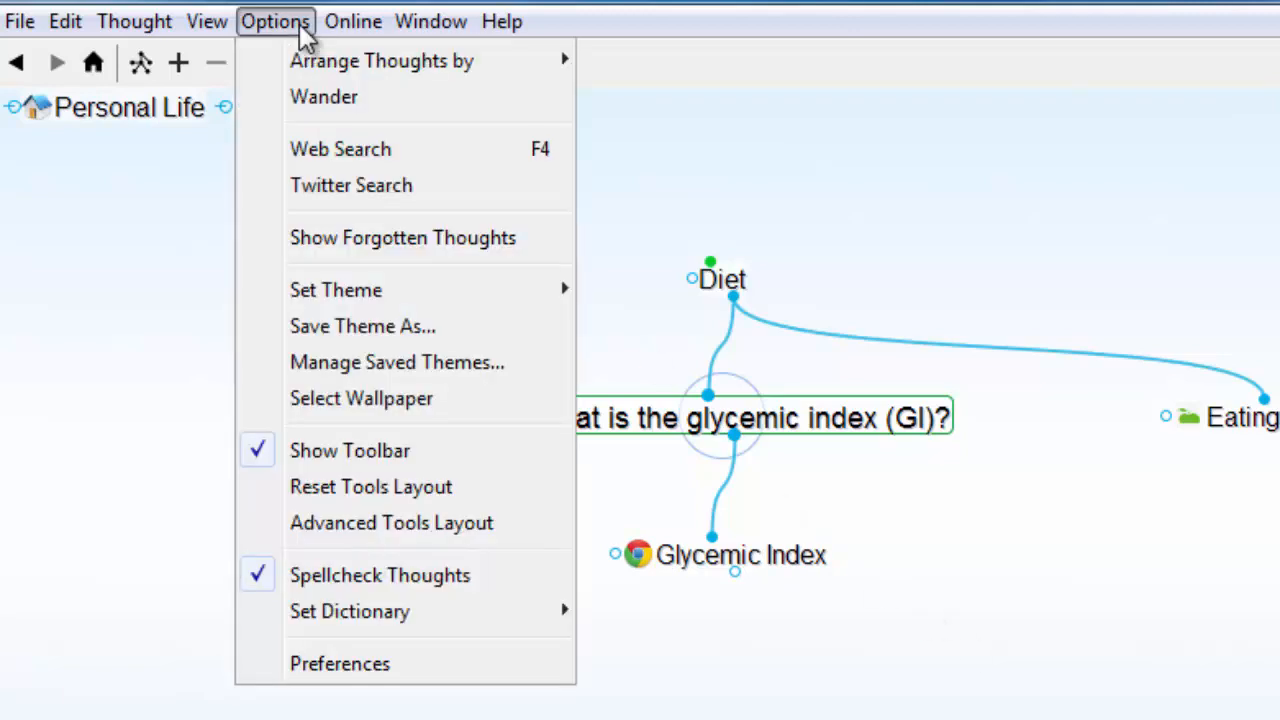
click(350, 195)
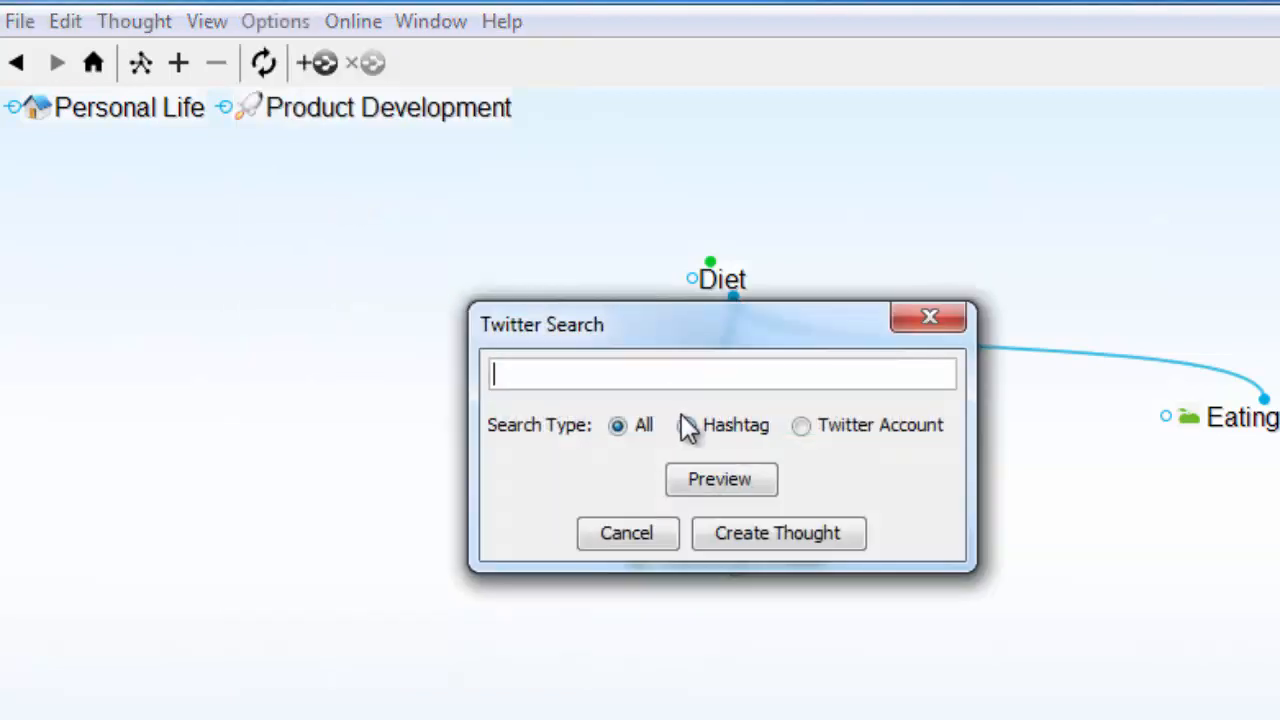
click(745, 437)
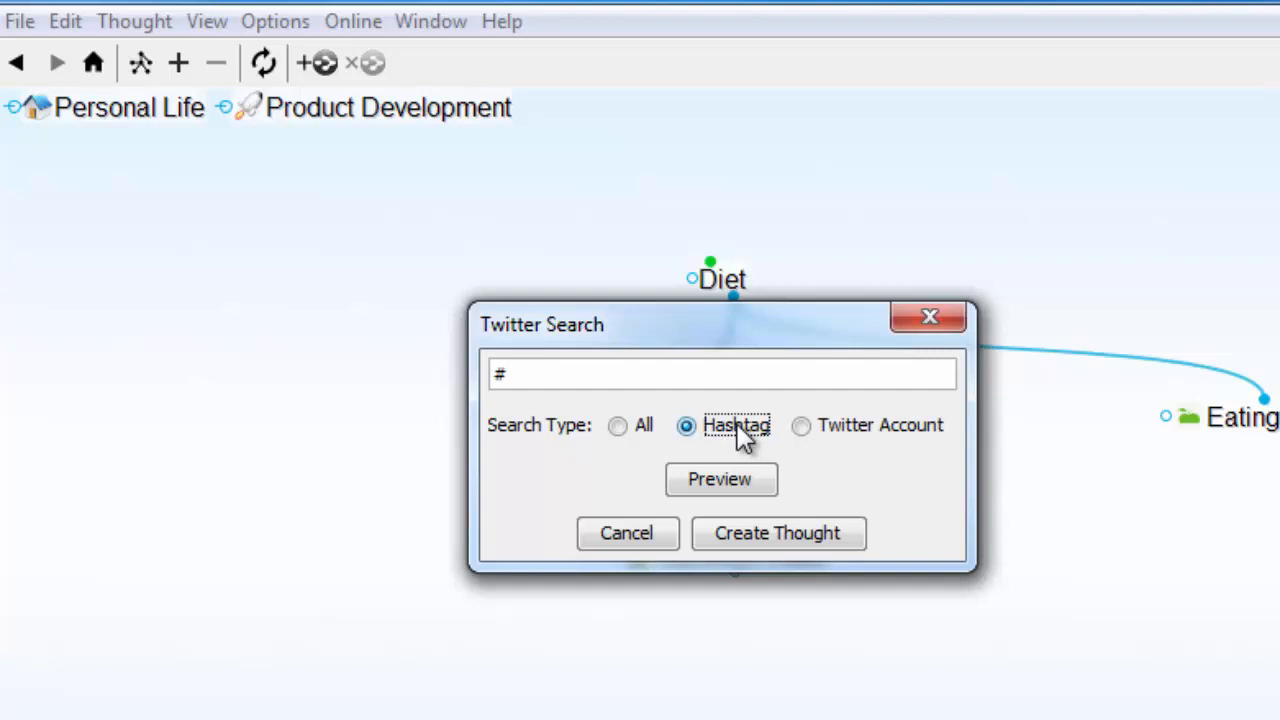
click(629, 376)
text(glycemicindex)
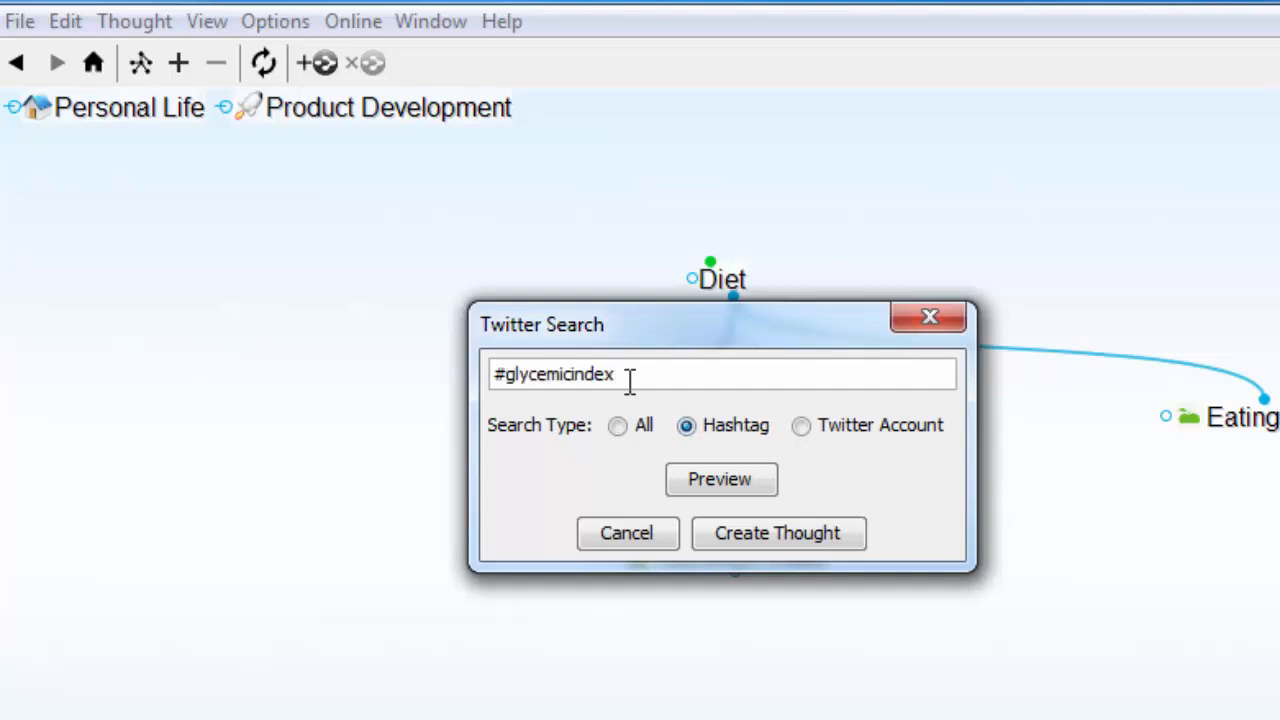
click(725, 479)
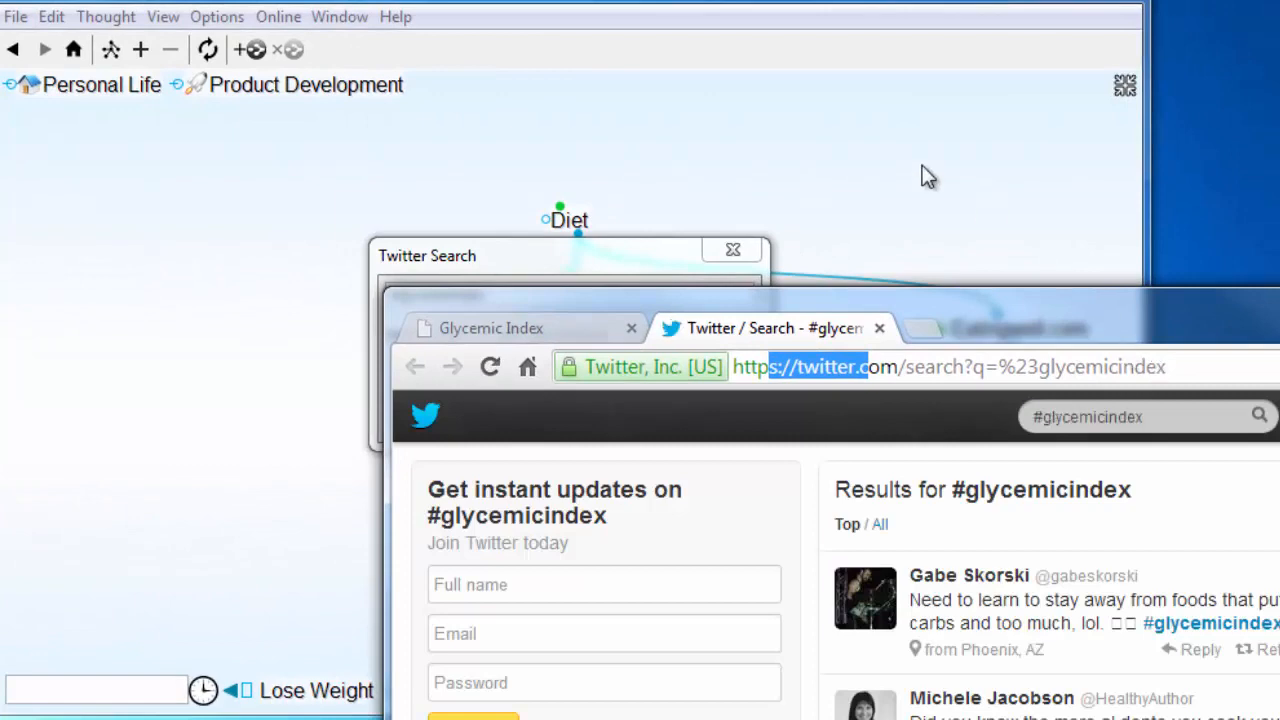
click(606, 247)
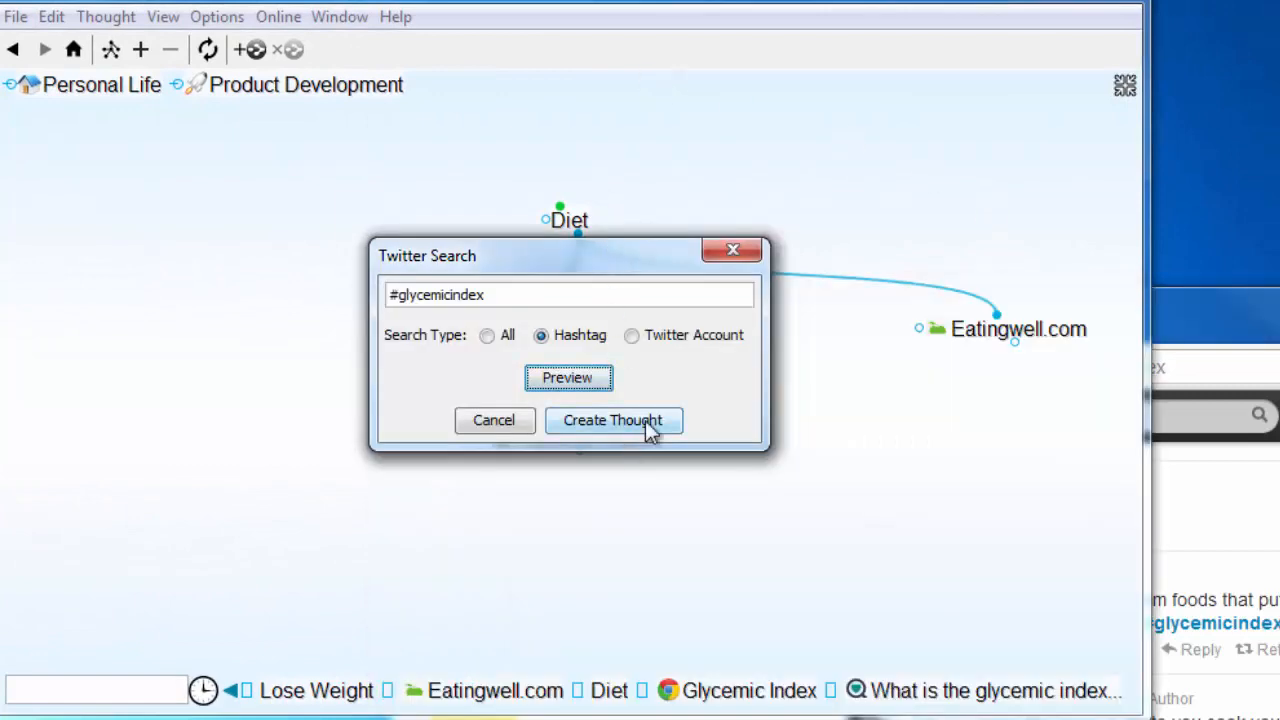
click(650, 425)
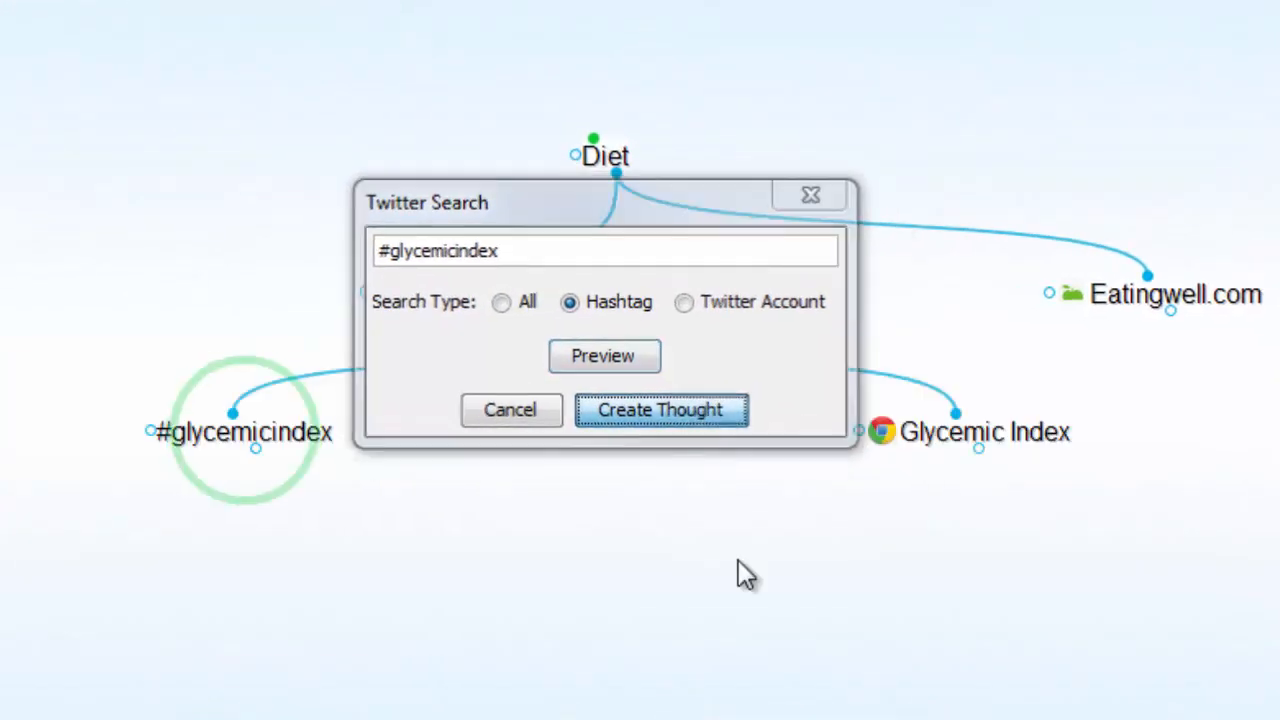
- Go to the Exercise thought through Diet and create two child thoughts under it, Biking and Hiking
click(608, 157)
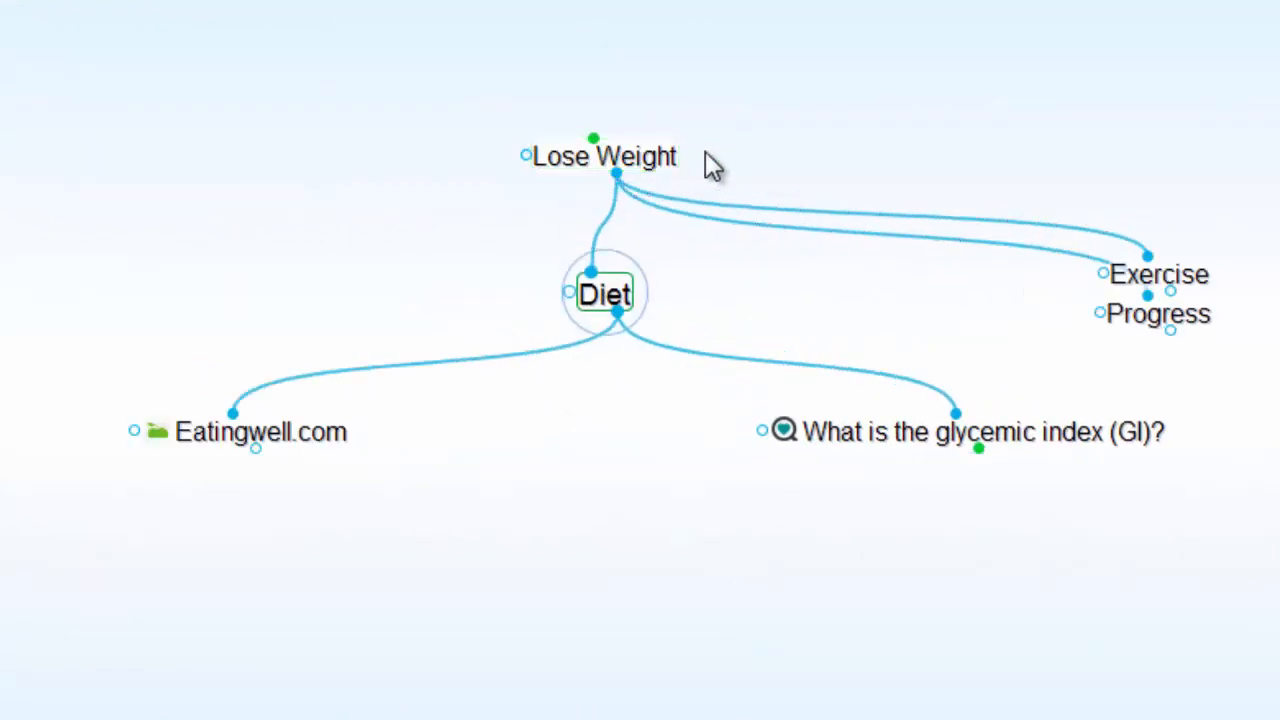
click(1192, 285)
drag(617, 312, 485, 437)
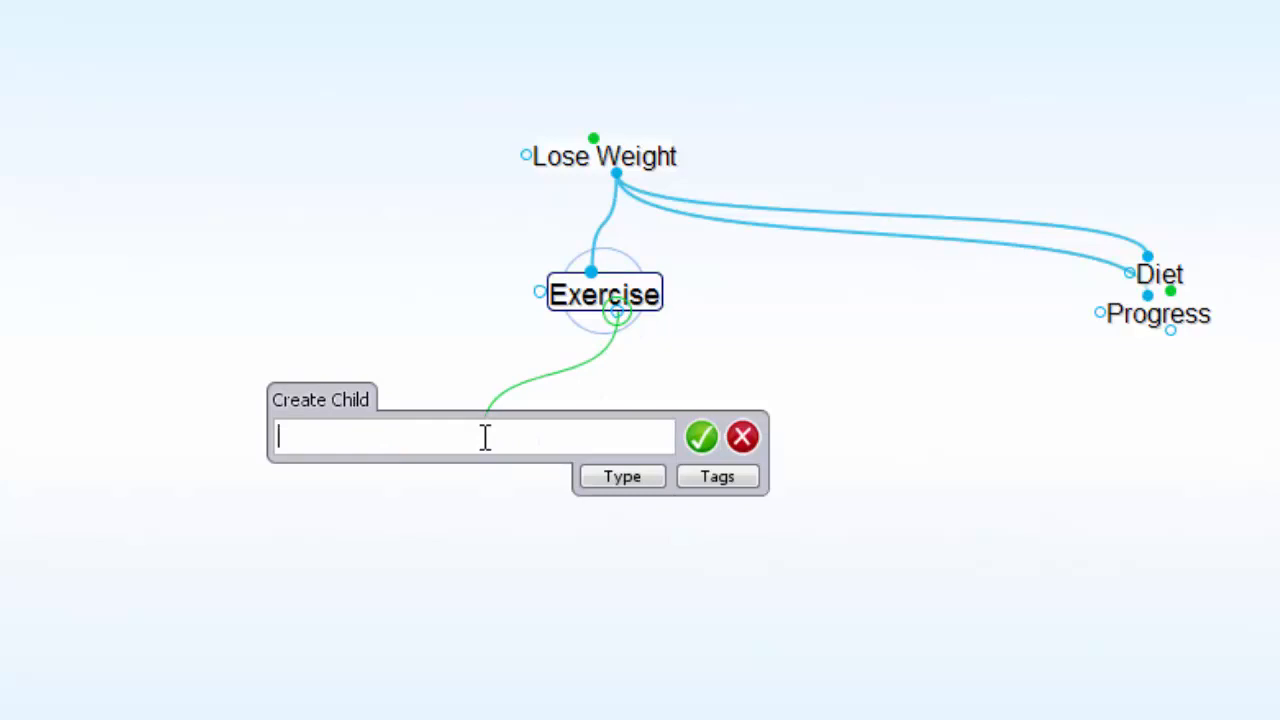
text(Biking;Hiking)
key(Return)
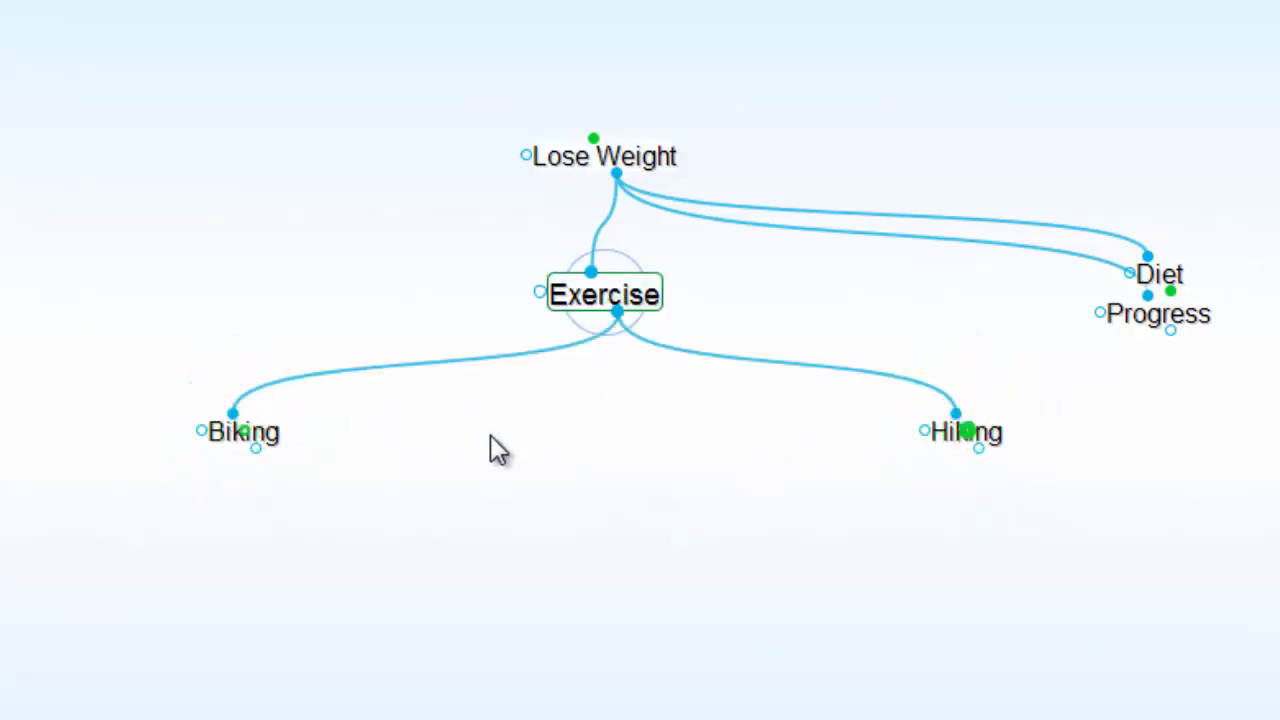
- Activate the Biking thought and add the desktop file Bike Path.pdf as its child thought
click(255, 440)
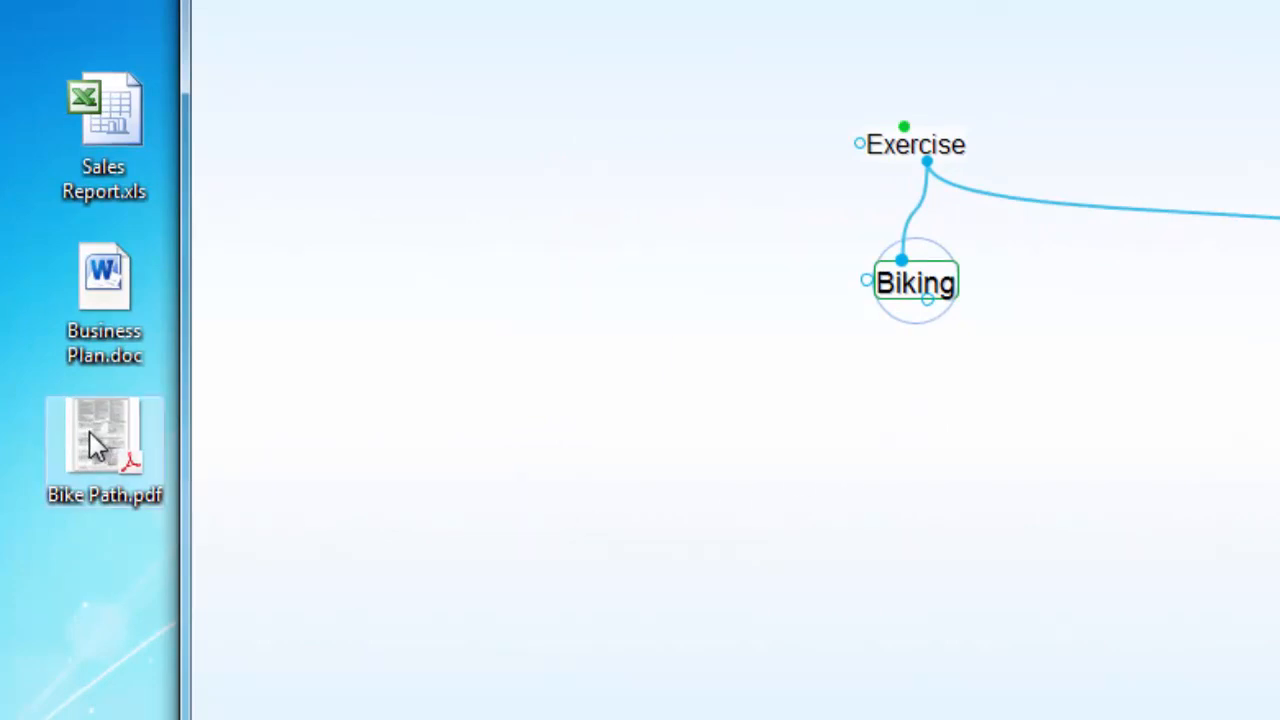
drag(89, 433, 868, 402)
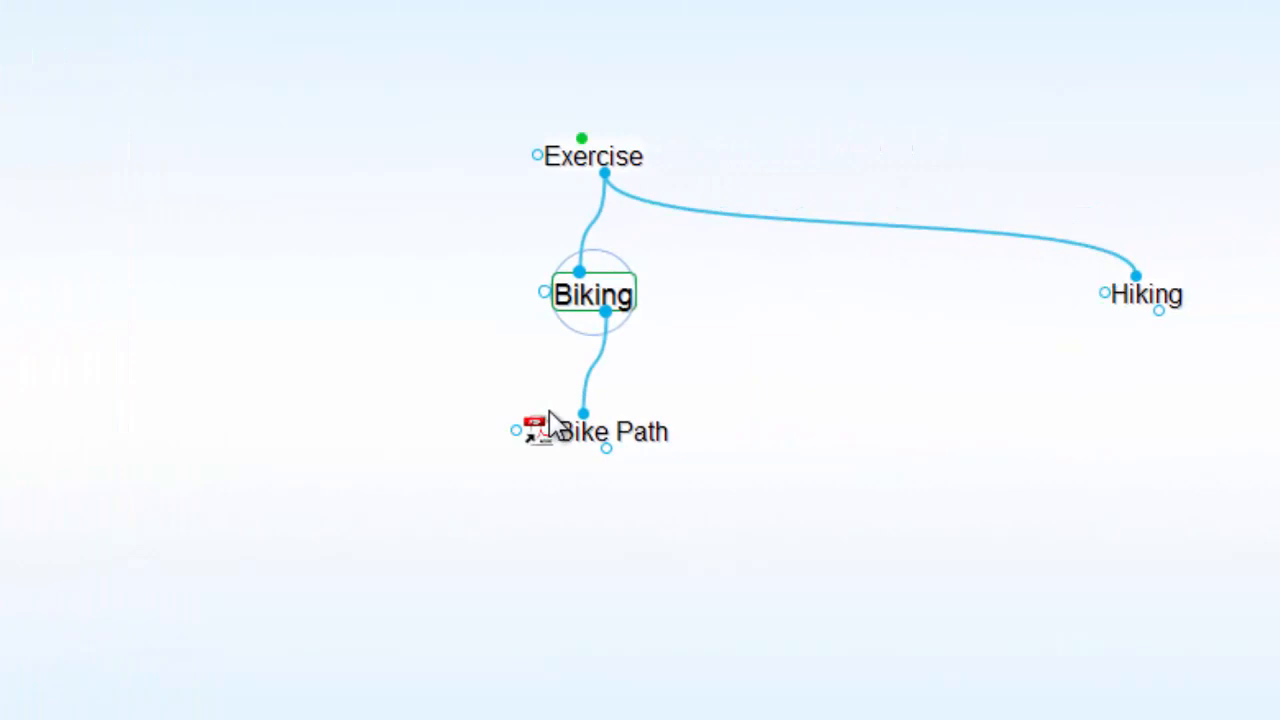
- Return to Exercise and link the existing Yoga thought as a child of it
click(622, 160)
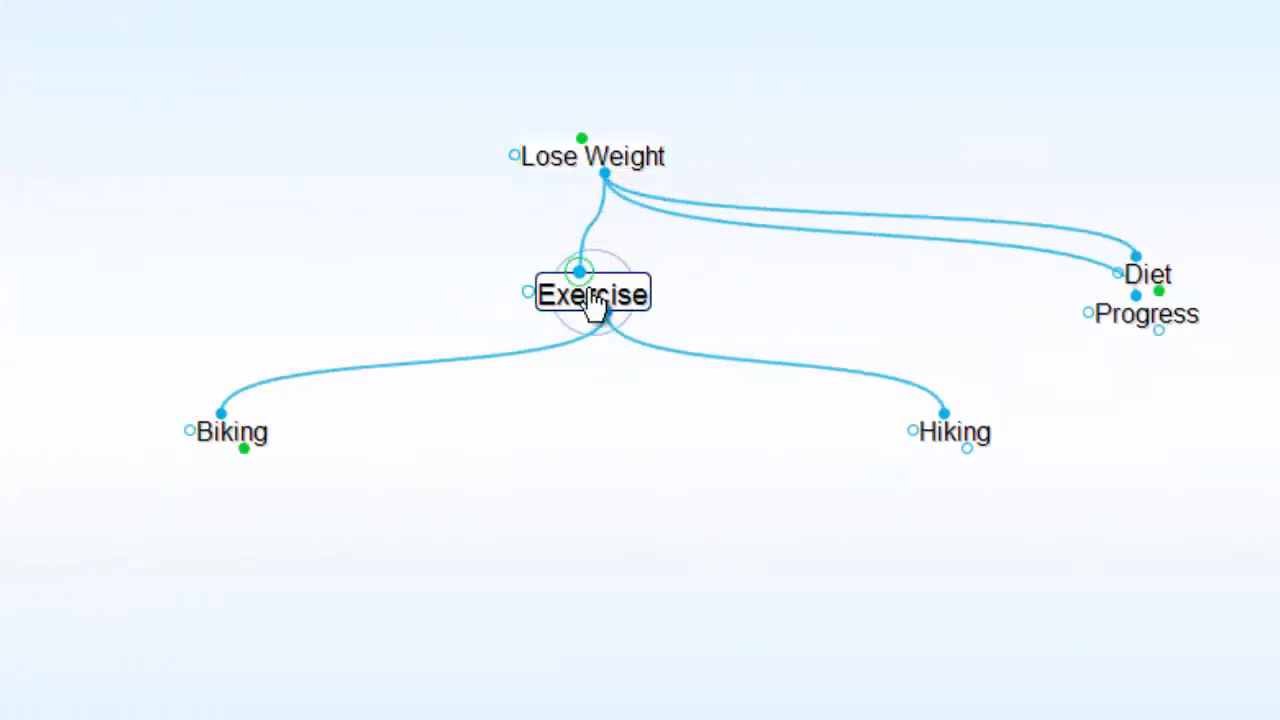
drag(611, 313, 609, 495)
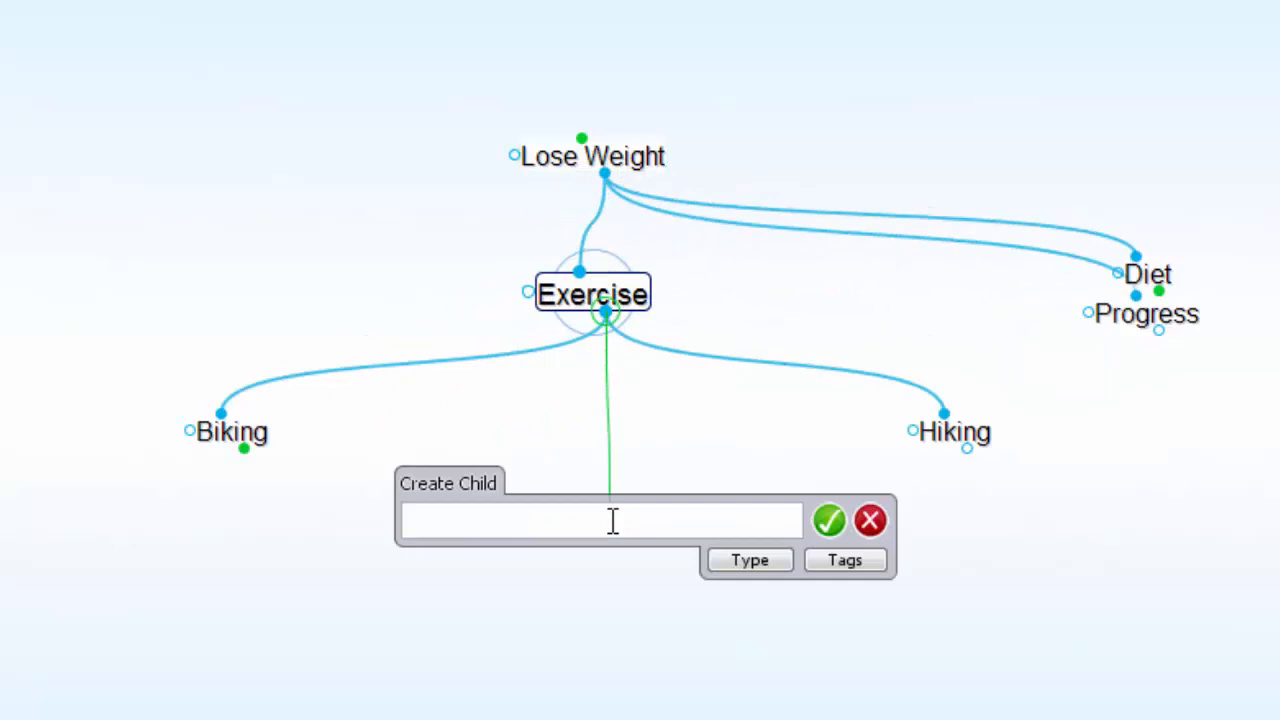
text(Yo)
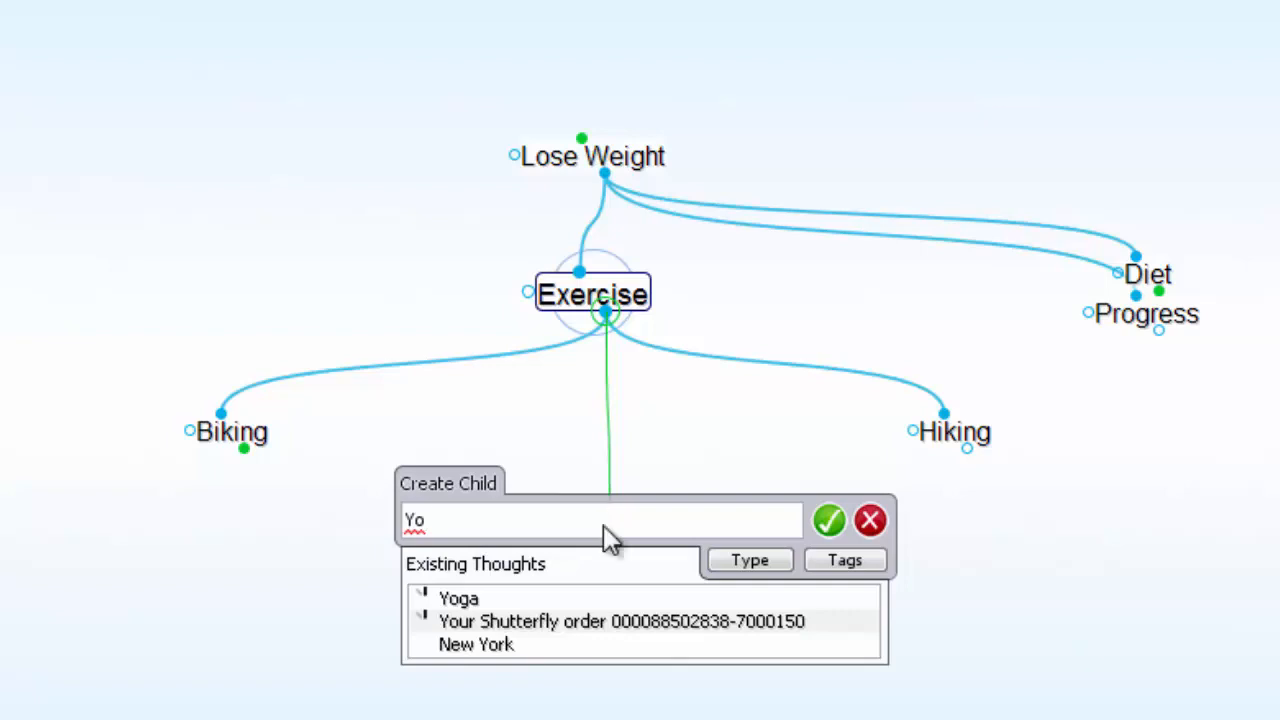
click(462, 600)
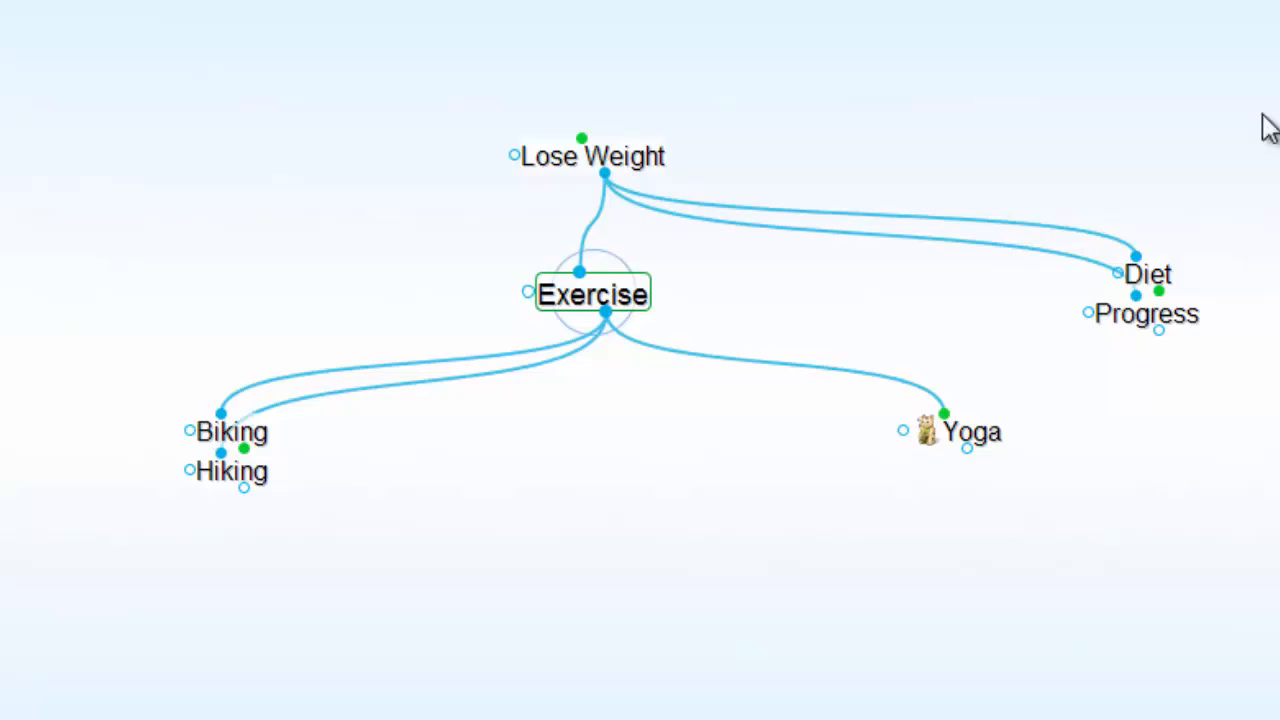
- Write notes on the Progress thought logging Wednesday's 3-mile hike and Friday's 20-mile bike ride, with the timestamp Jan 10, 2017 10:26 PM below
click(1166, 314)
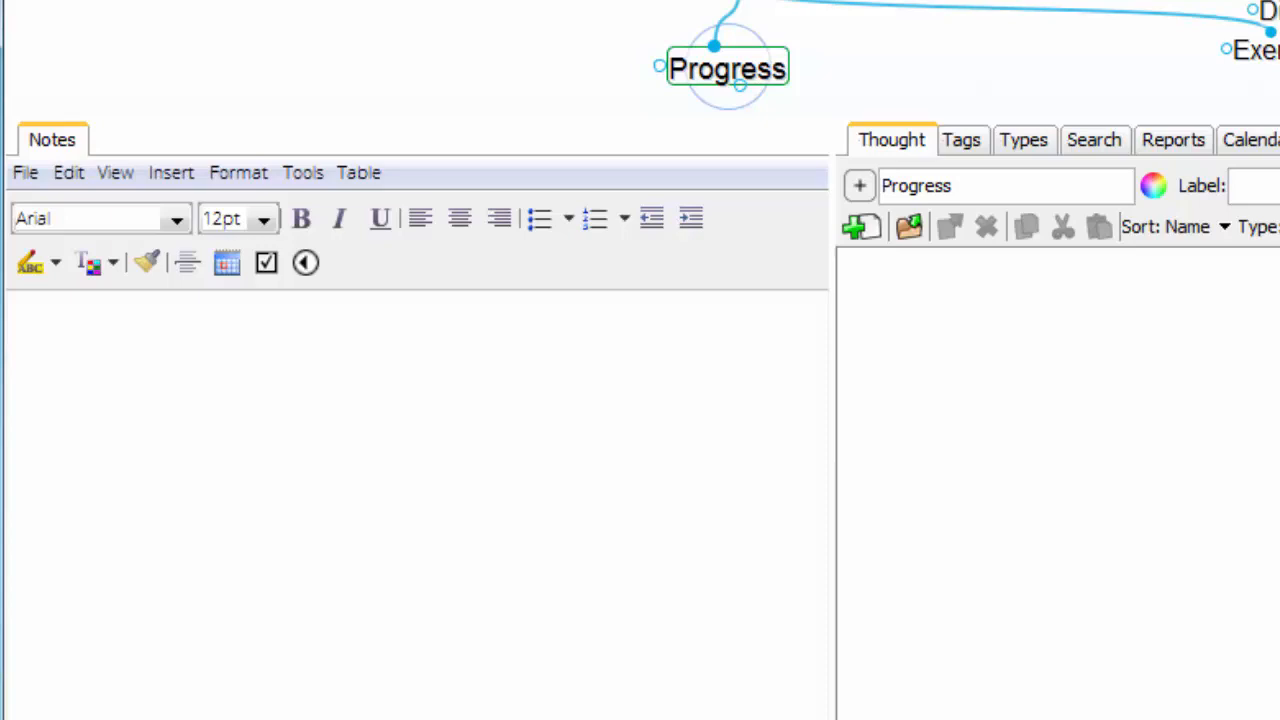
click(247, 334)
text(Wednesday - Hiked 3 Miles Friday - Biked with Jerry - 20 Miles)
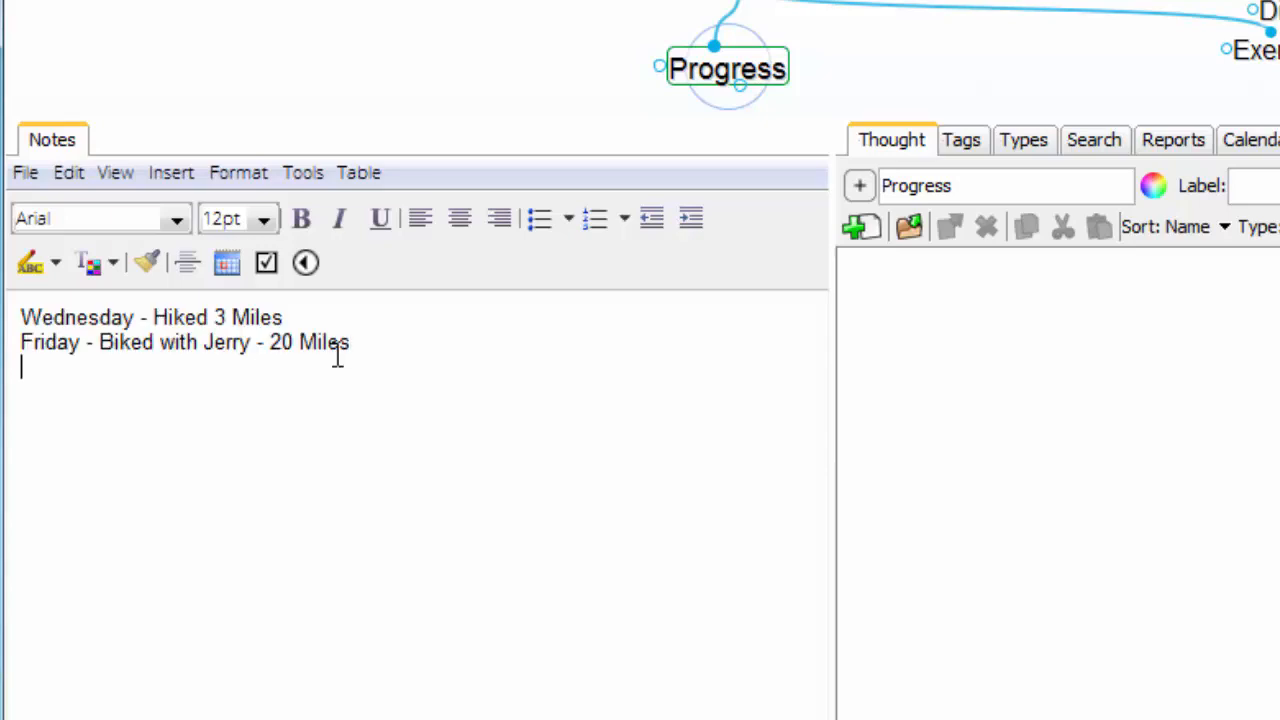
click(225, 271)
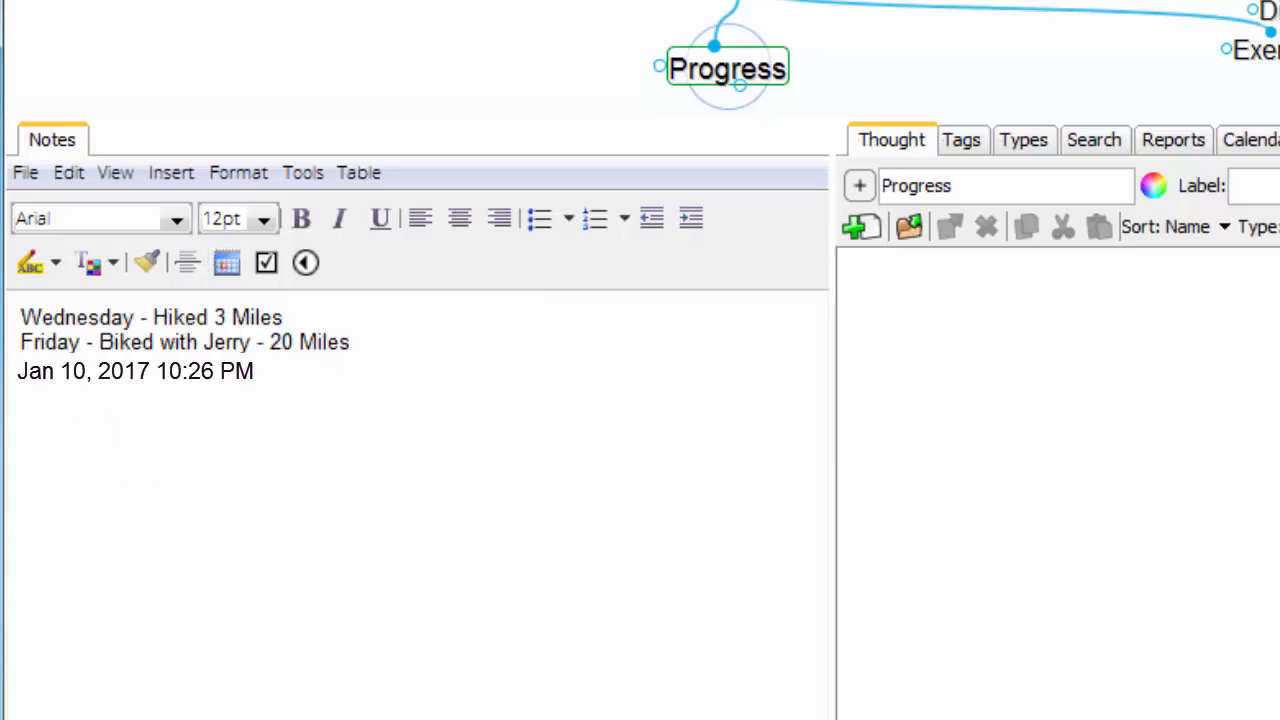
click(349, 360)
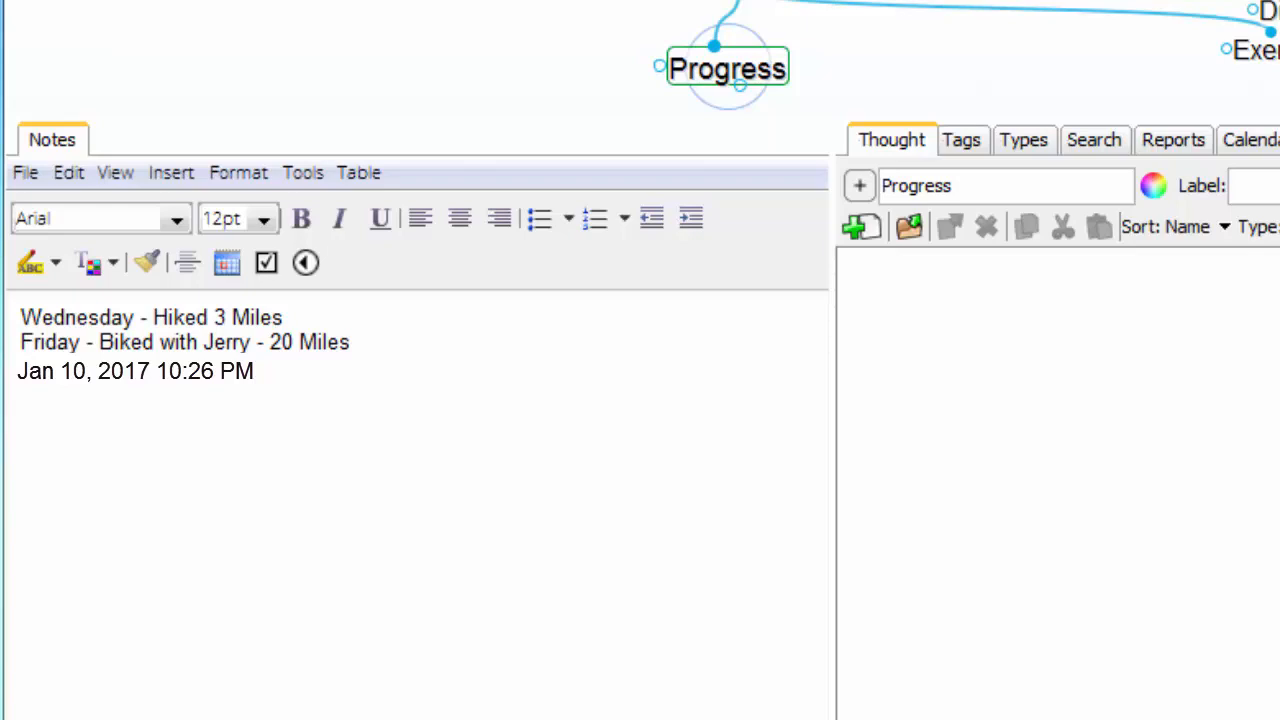
text(Jan 10, 2017 10:26 PM)
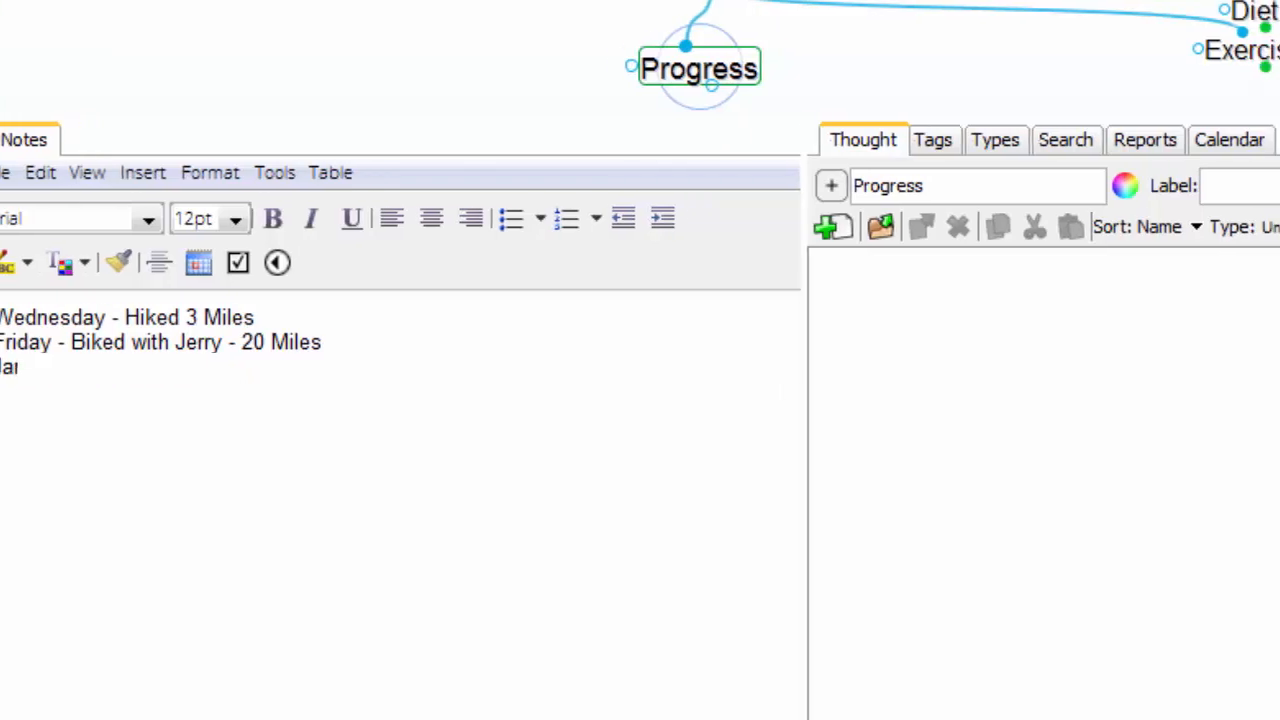
- Add a calendar event to the Progress thought named Friday Exercise Check Up, repeating every 1 week on Friday with no end
click(1095, 146)
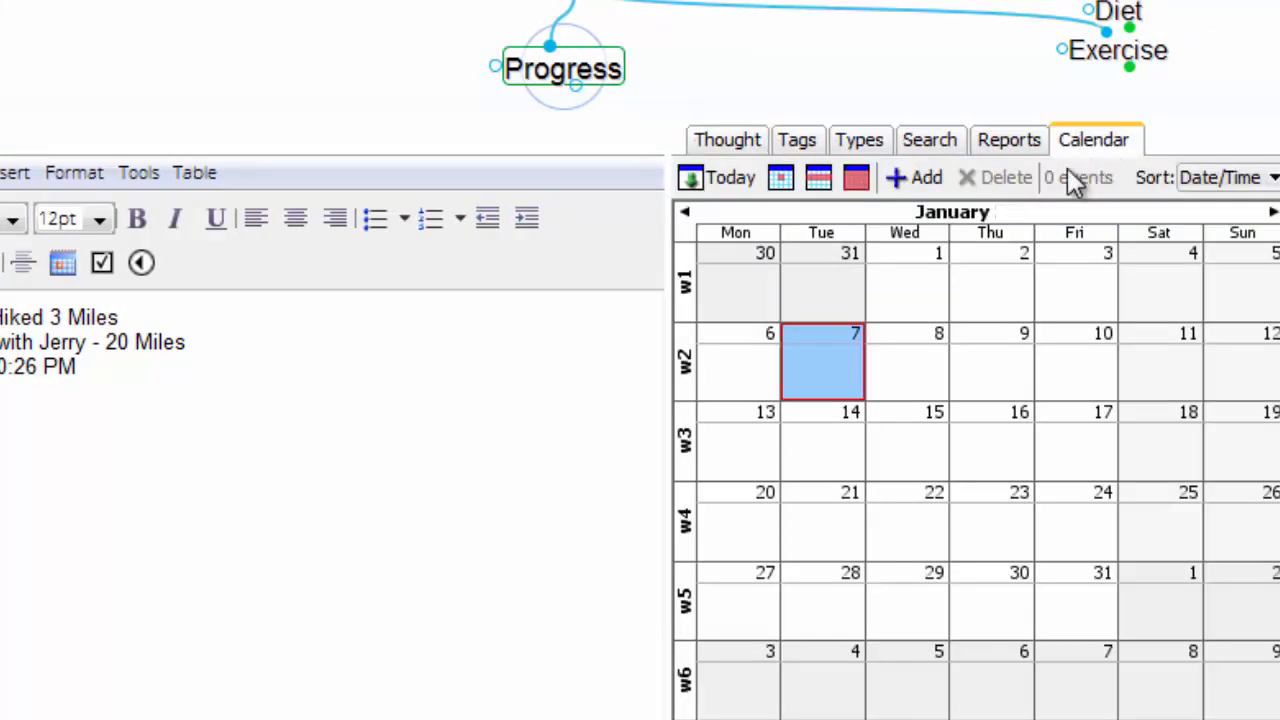
click(918, 180)
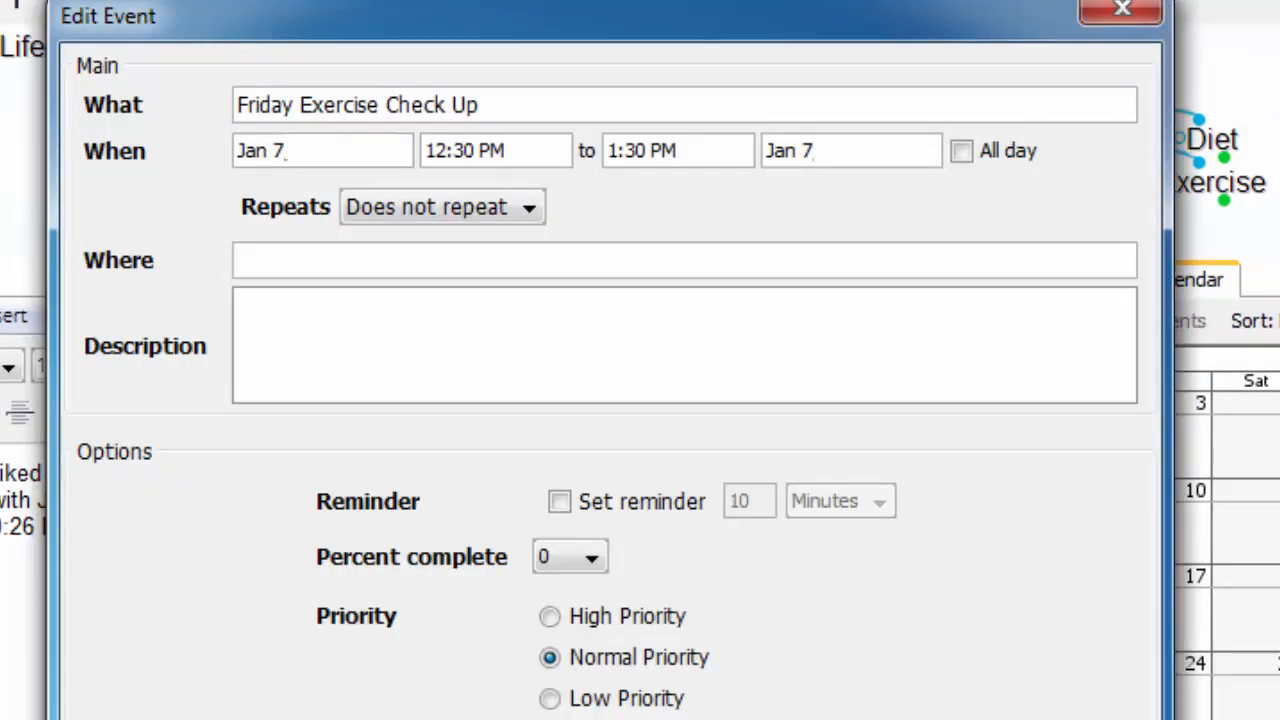
click(529, 208)
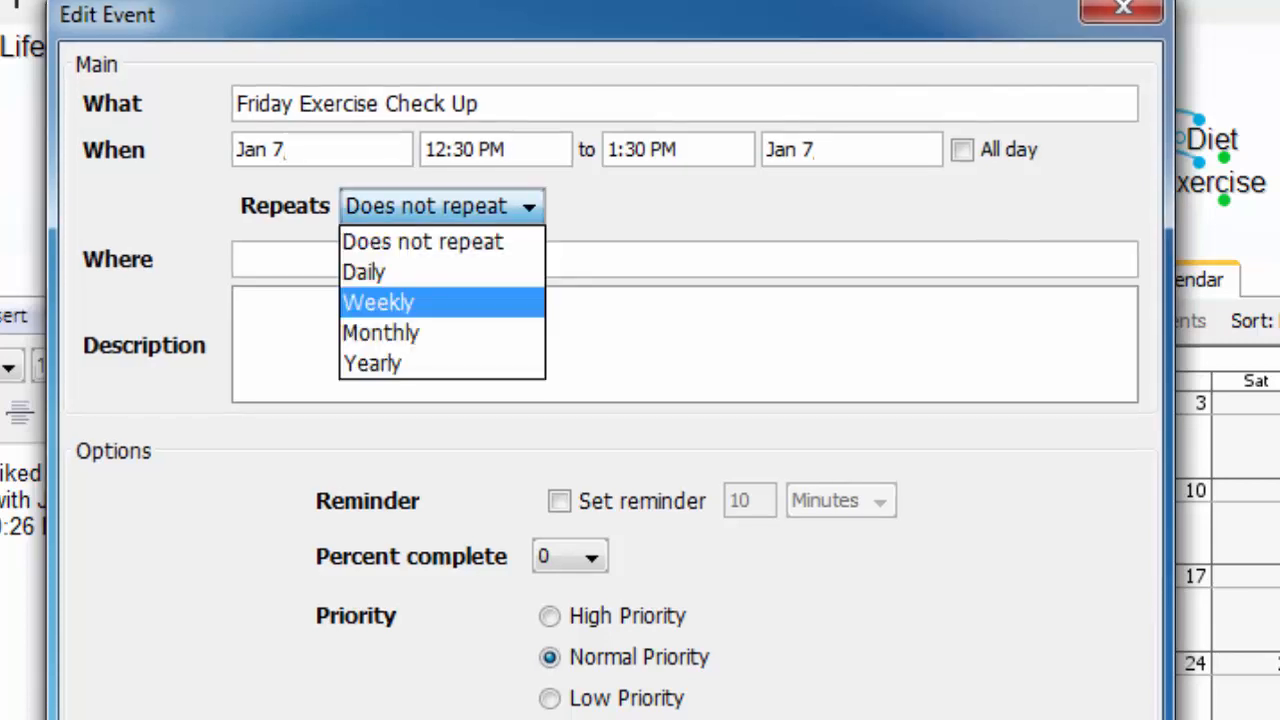
key(Return)
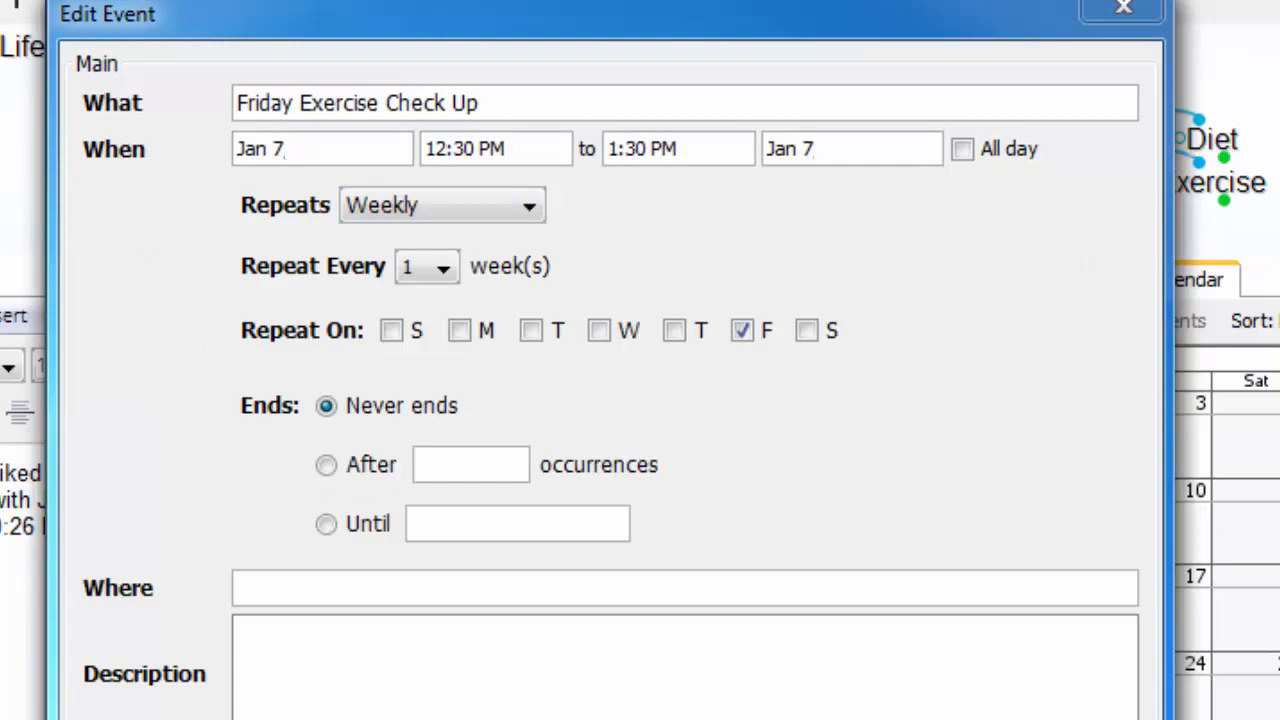
key(Return)
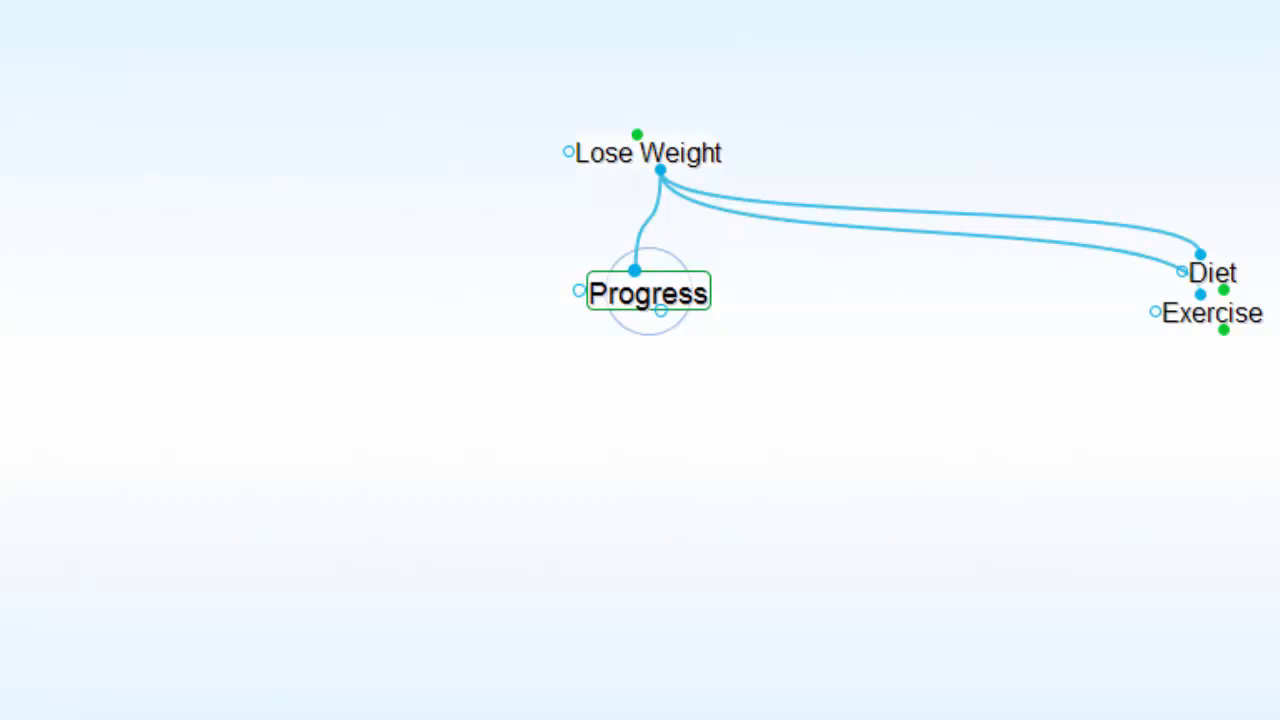
- Add the desktop files Sales Report.xls and Business Plan.doc as children of Business Goals, and move the Sales Report file into the Brain
click(640, 160)
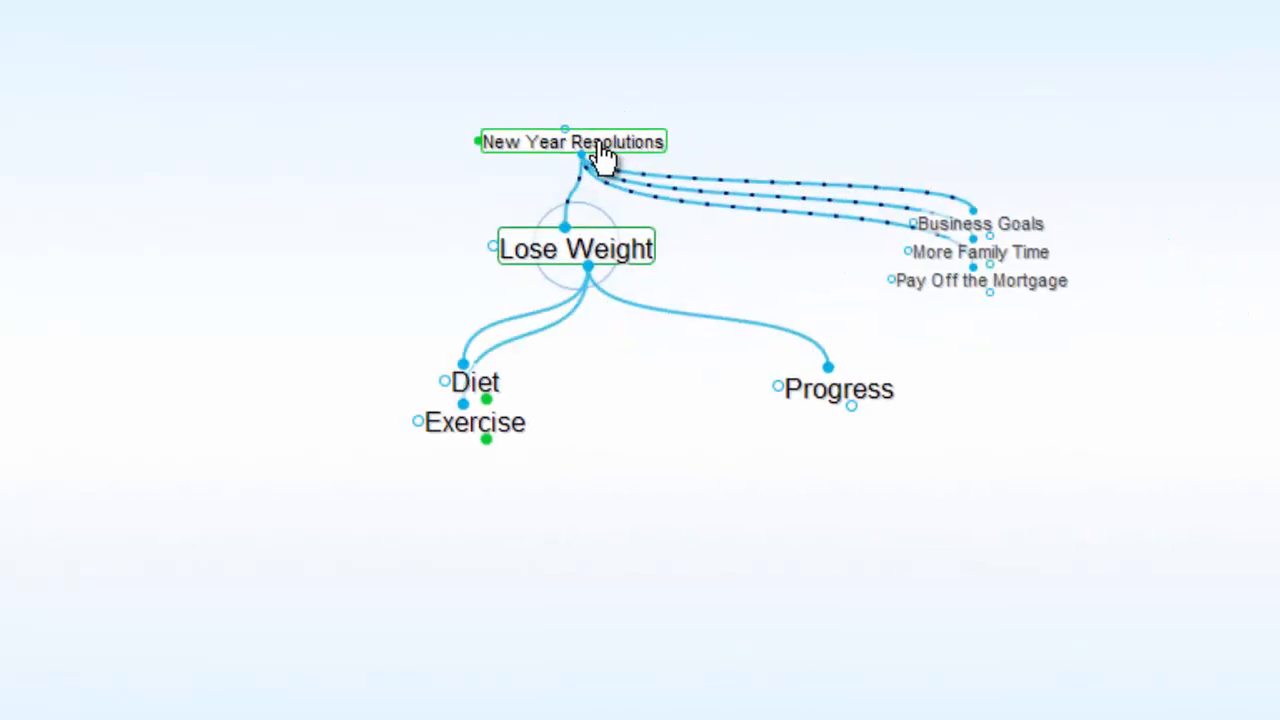
click(1108, 250)
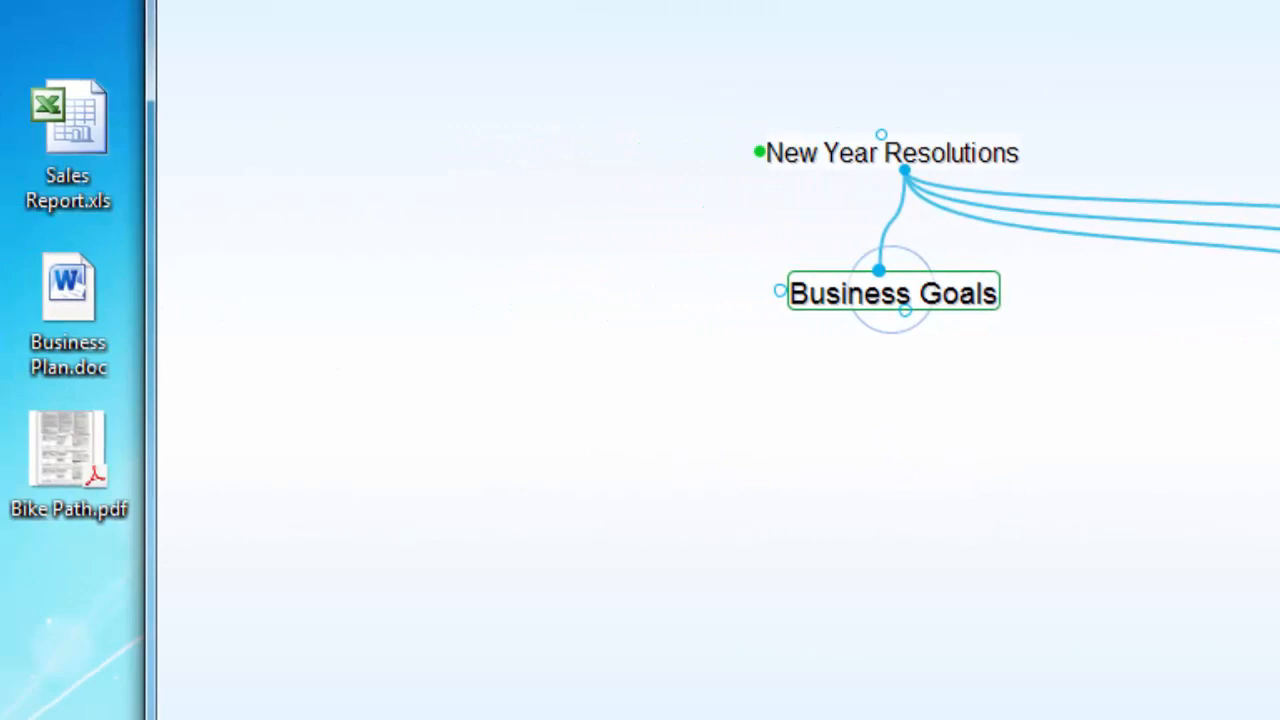
drag(0, 16, 99, 344)
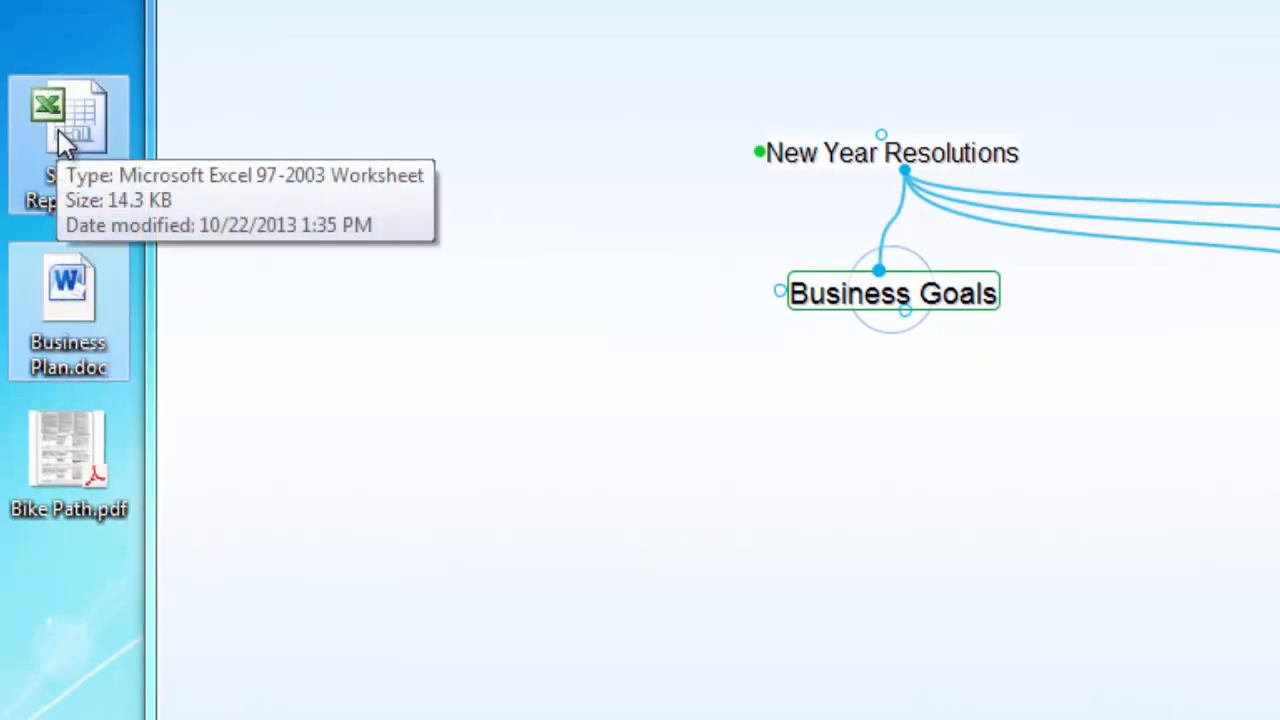
drag(62, 140, 823, 432)
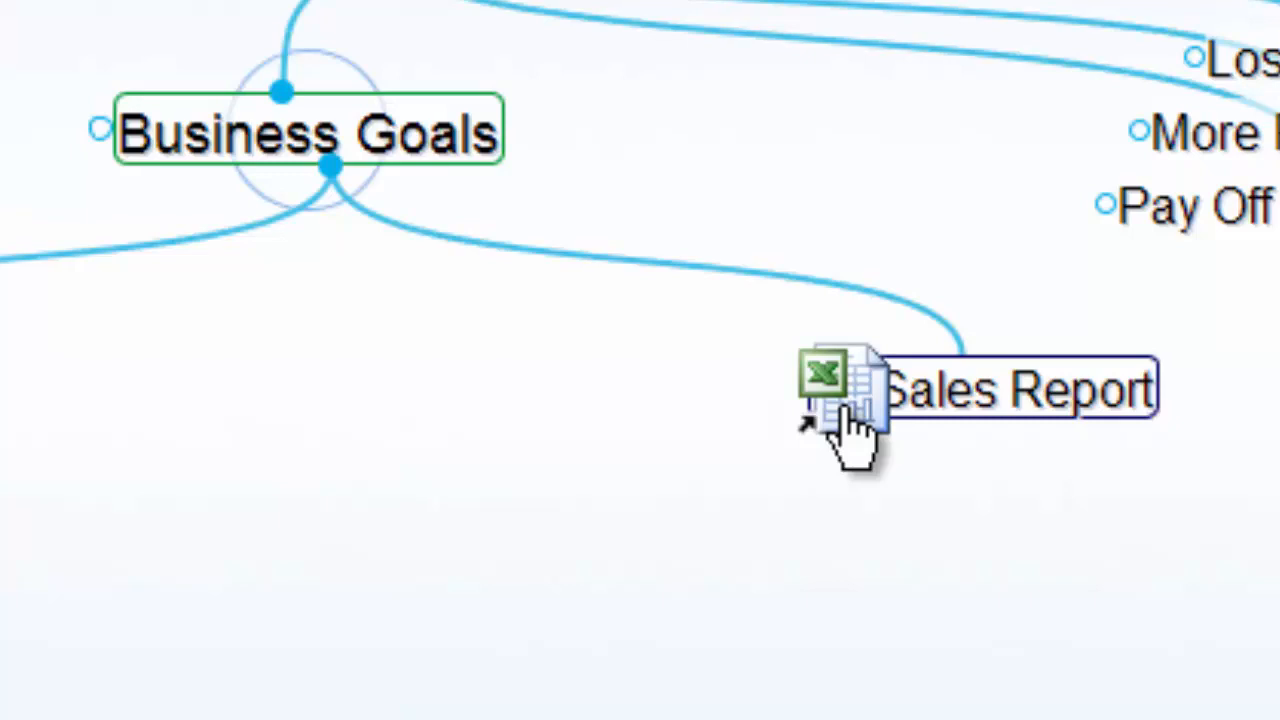
right_click(848, 428)
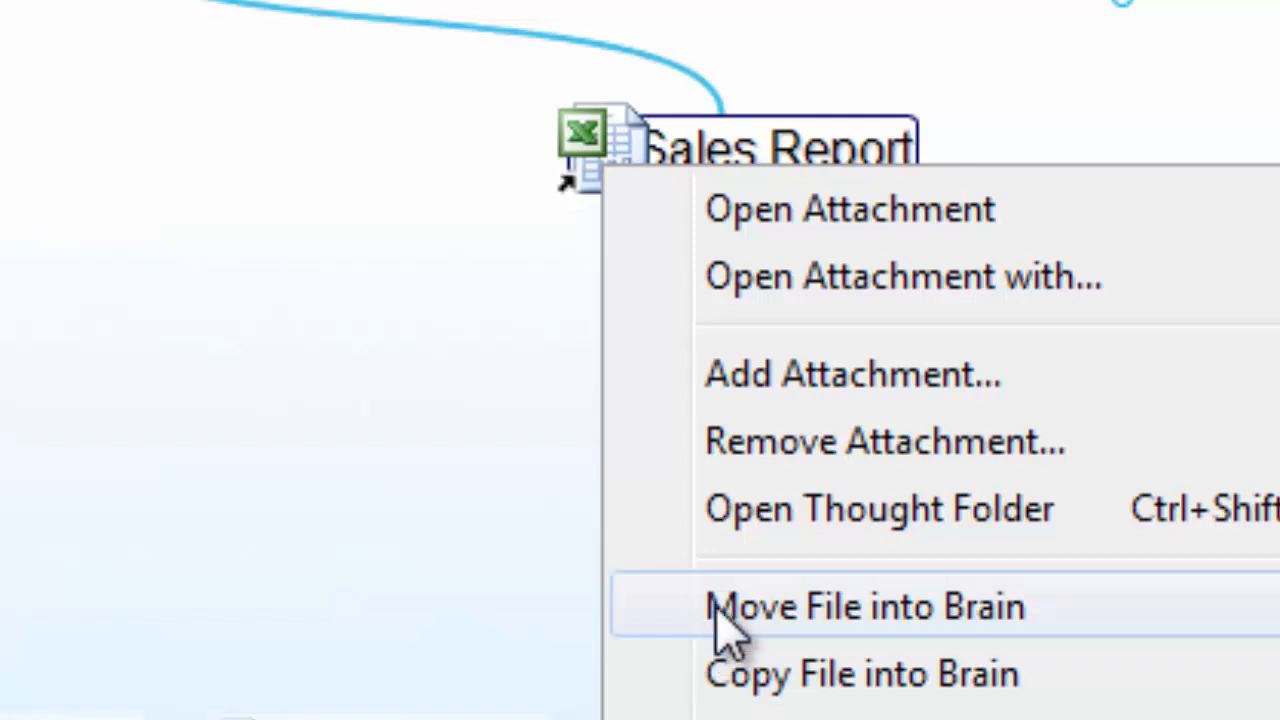
click(718, 612)
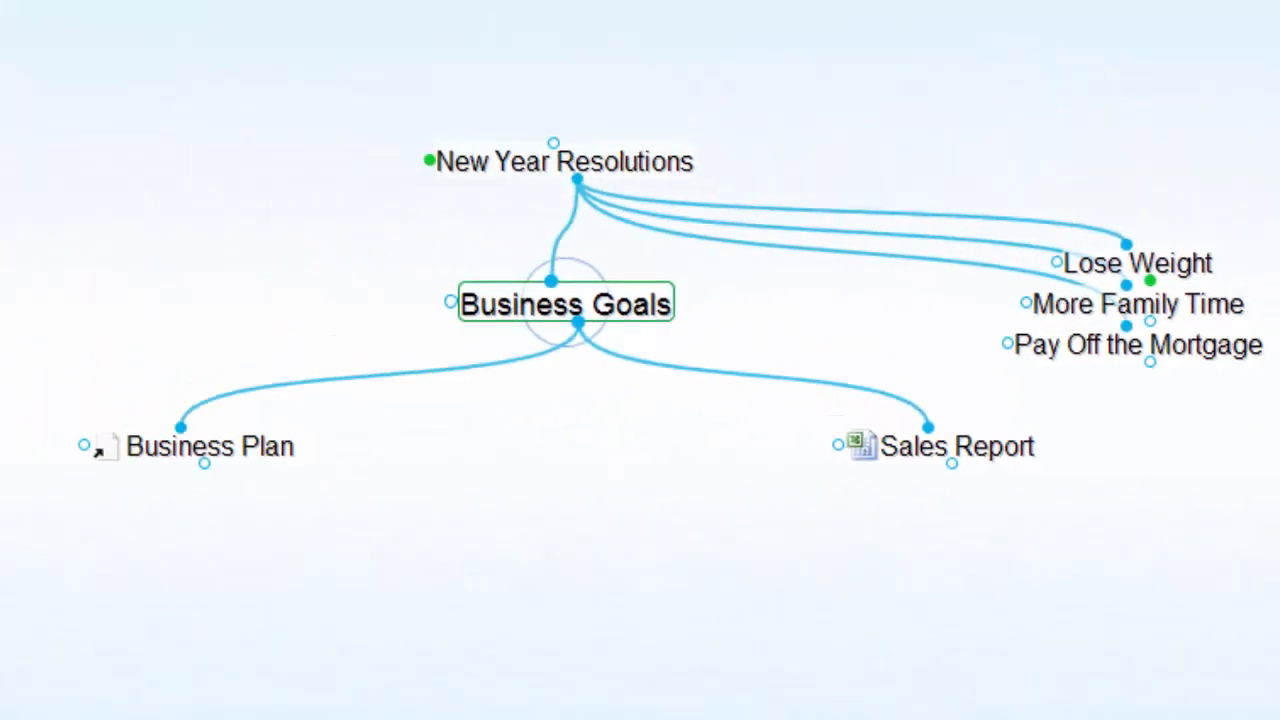
- Create a child thought named Marketing Project under Business Goals and make it the active thought
drag(579, 323, 600, 546)
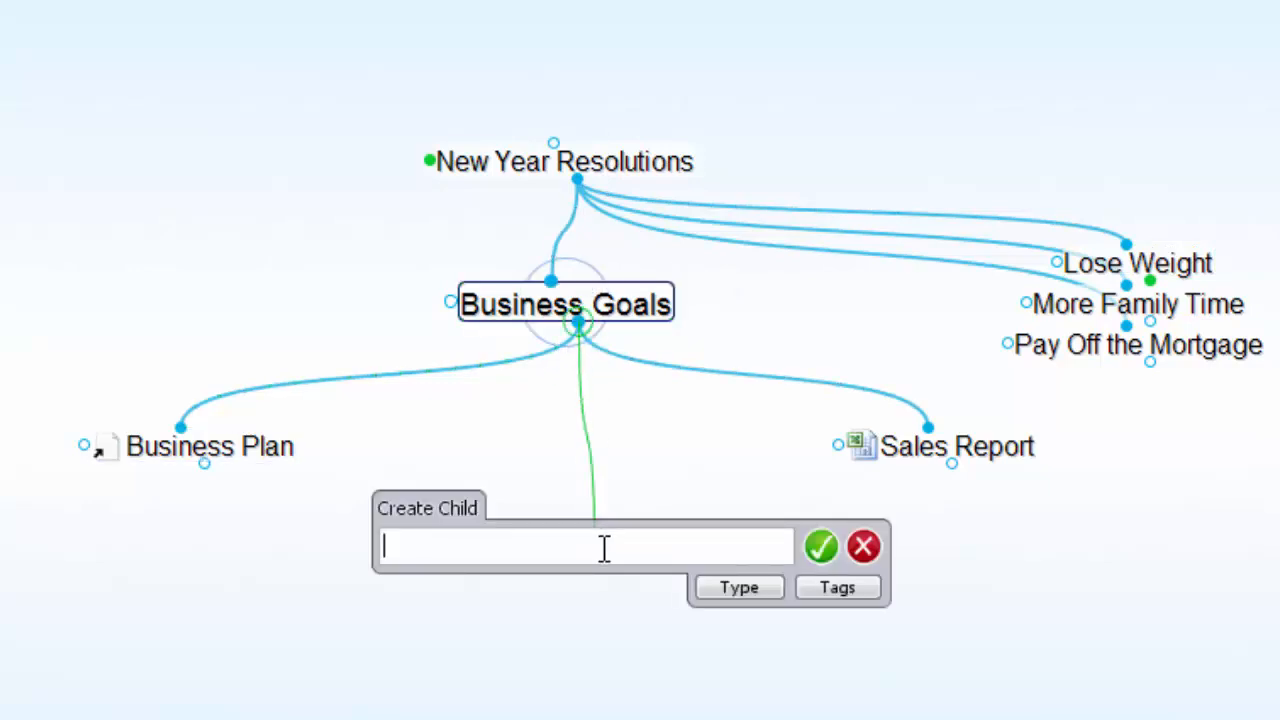
text(Marketing Project)
click(820, 547)
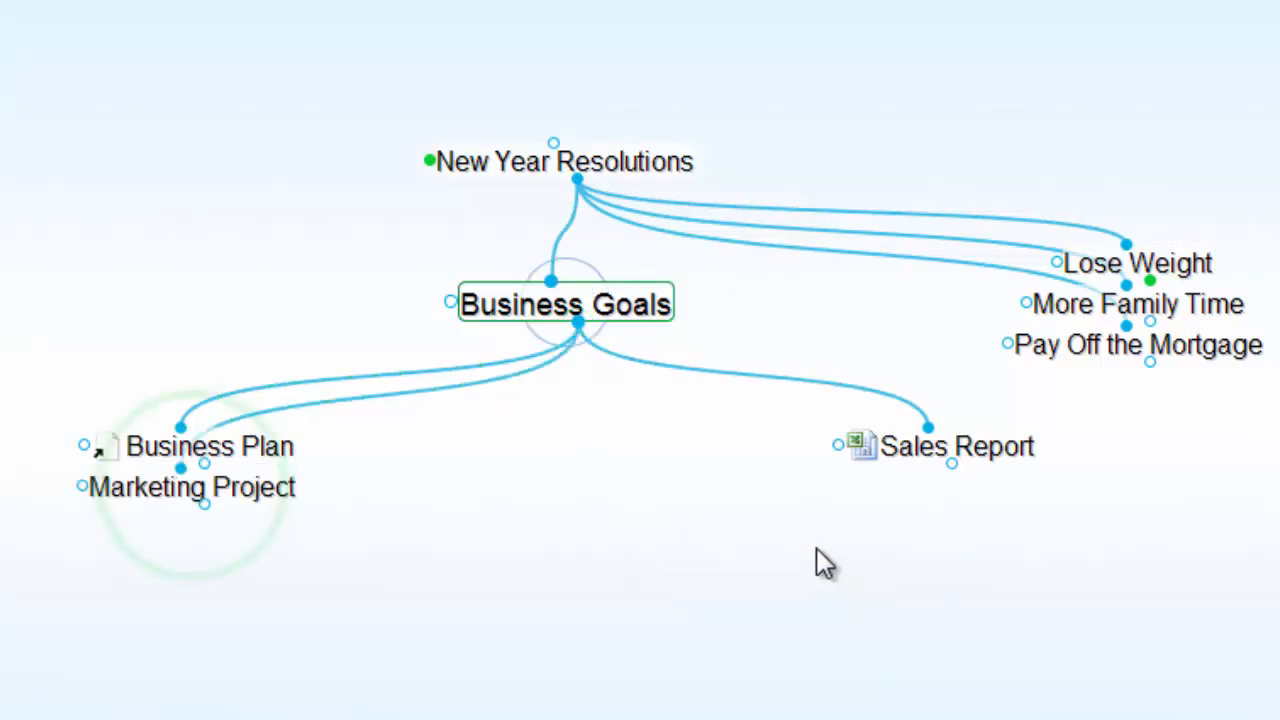
click(205, 492)
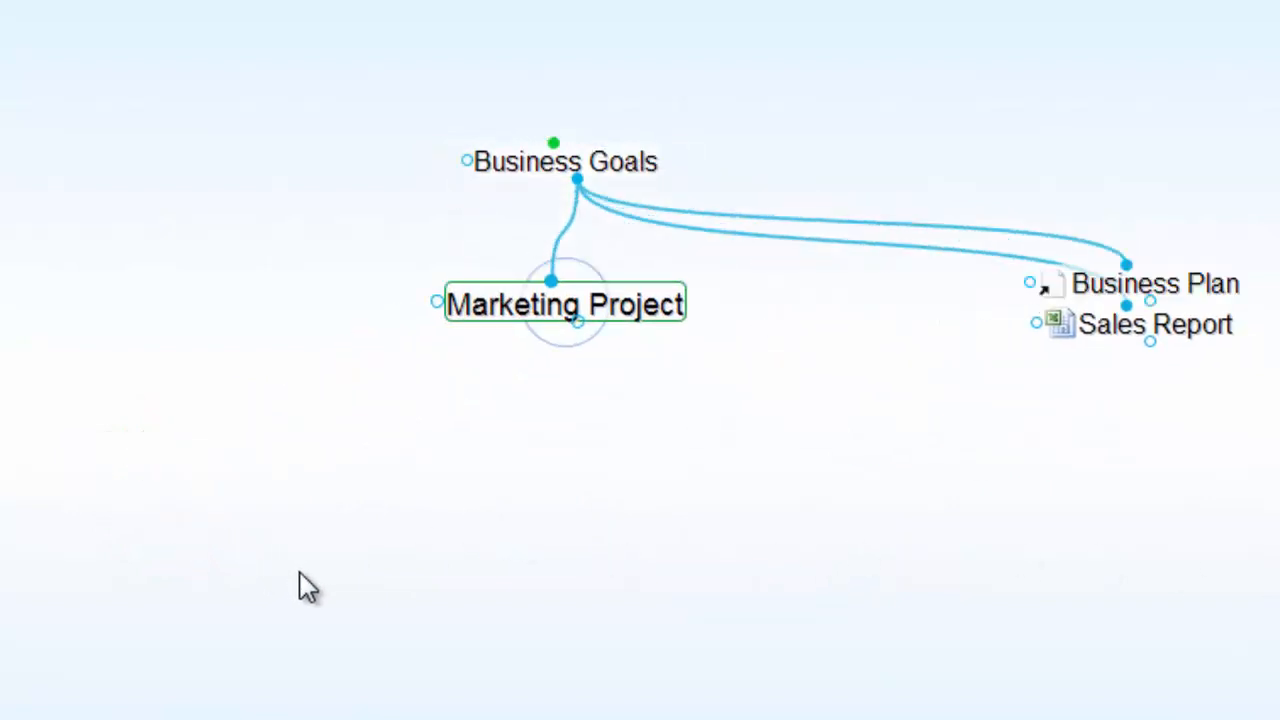